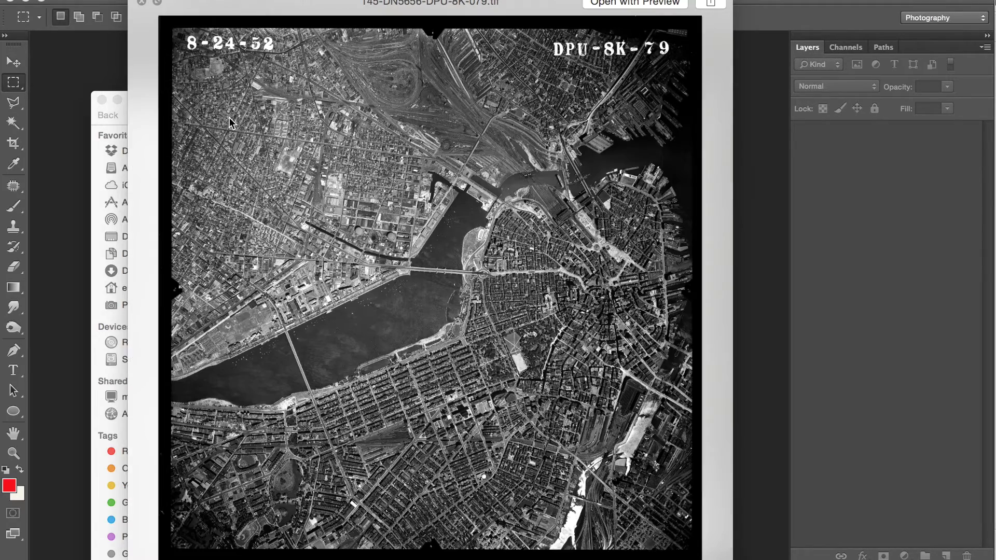
Preview the aerial photographs 145-DN5656-DPU-8K-079, DPU-8K-124 and DPQ-8K-010 to compare their overlapping areas, and close the preview.
left_click(229, 117)
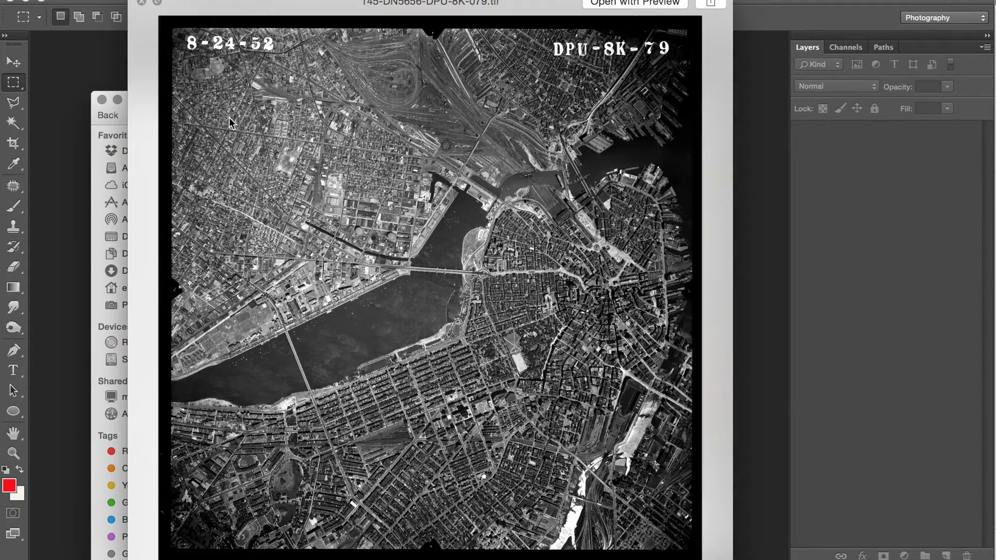
key("Down")
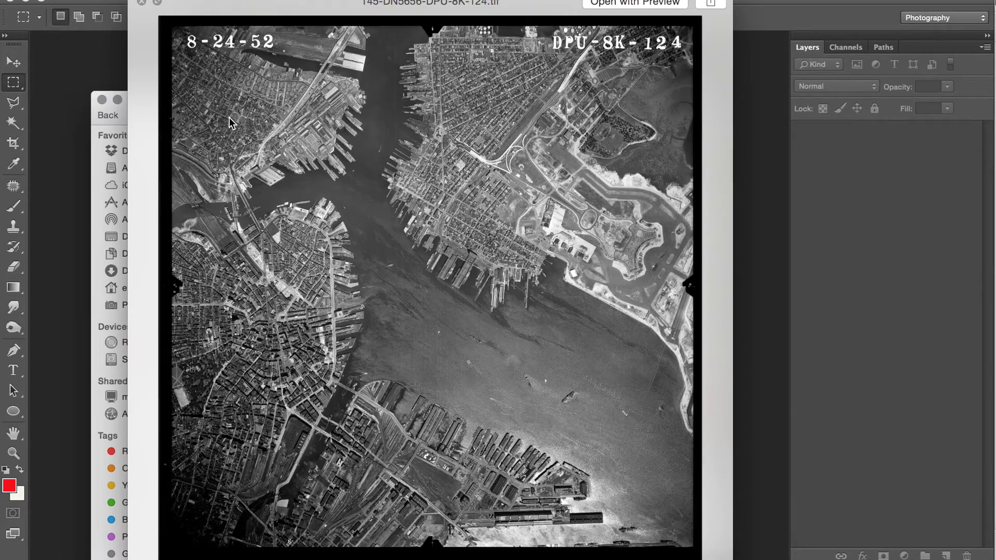
key("Up")
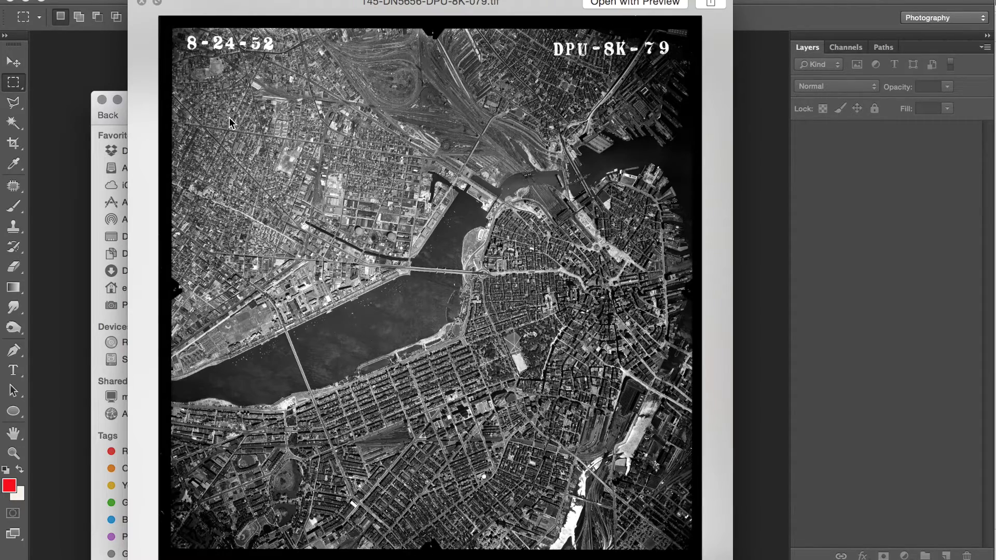
left_click_drag(265, 11, 245, 1)
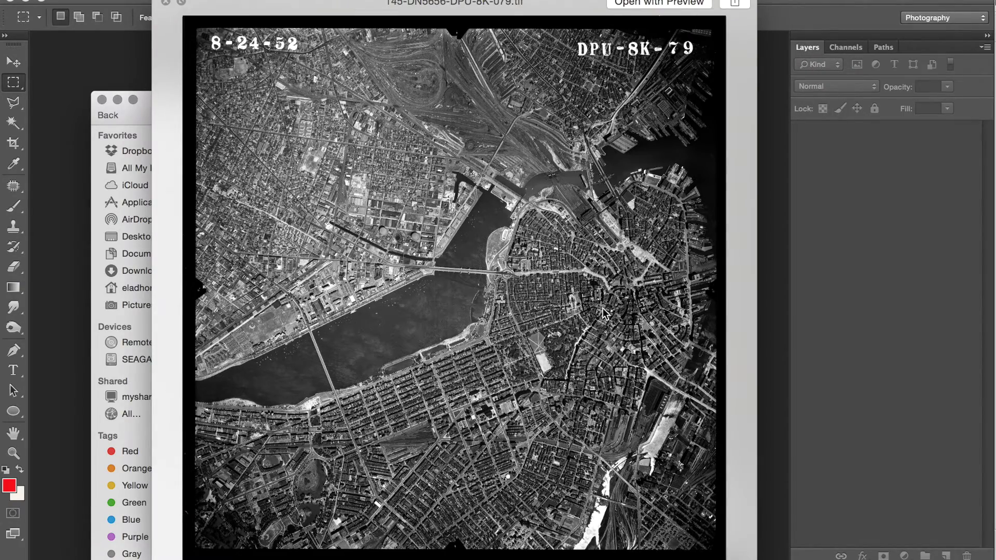
key("Down")
left_click(297, 6)
left_click_drag(297, 6, 462, 6)
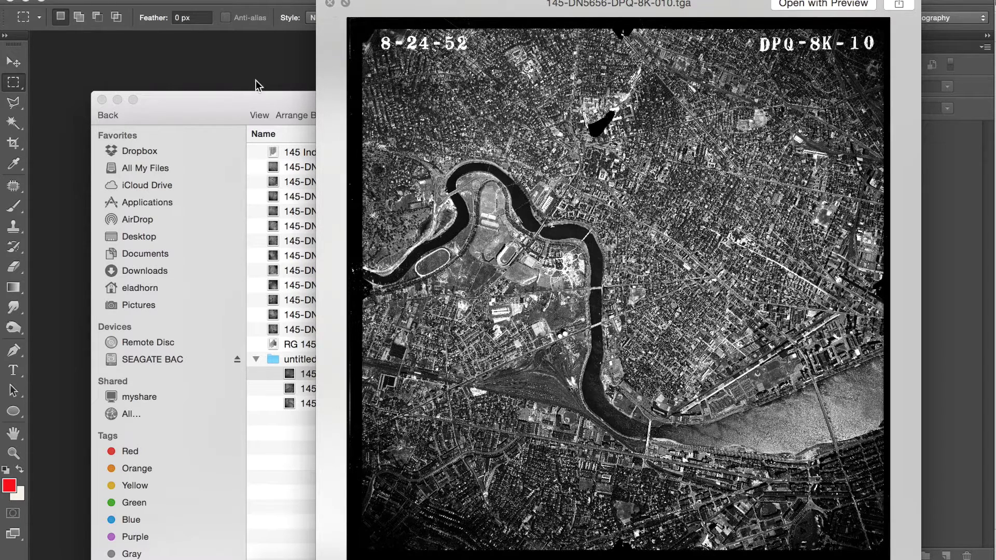
left_click(331, 3)
left_click(302, 4)
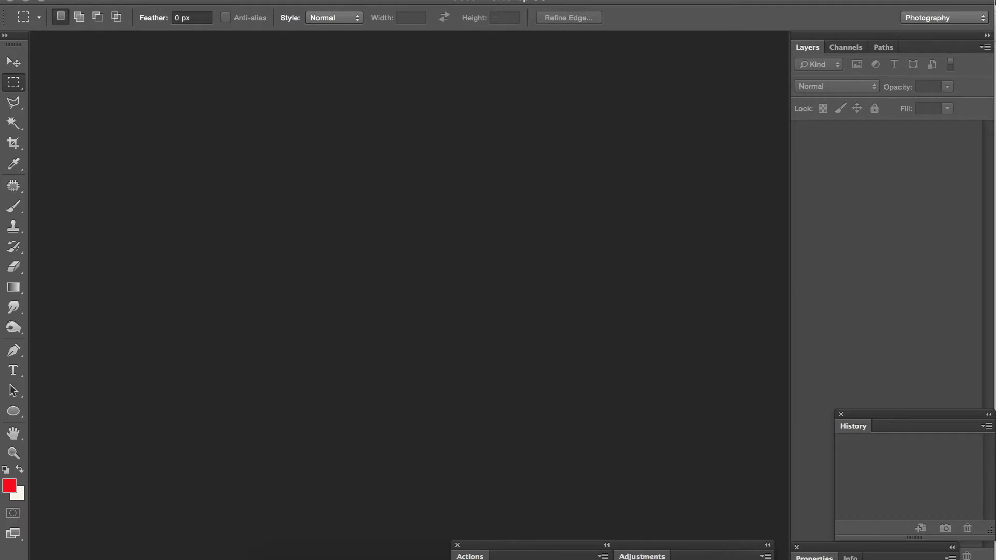
Load 145-DN5656-DPQ-8K-010.tga, 145-DN5656-DPU-8K-079.tif and 145-DN5656-DPU-8K-124.tif from the untitled folder into one layer stack, accepting the profile conversion.
left_click(121, 1)
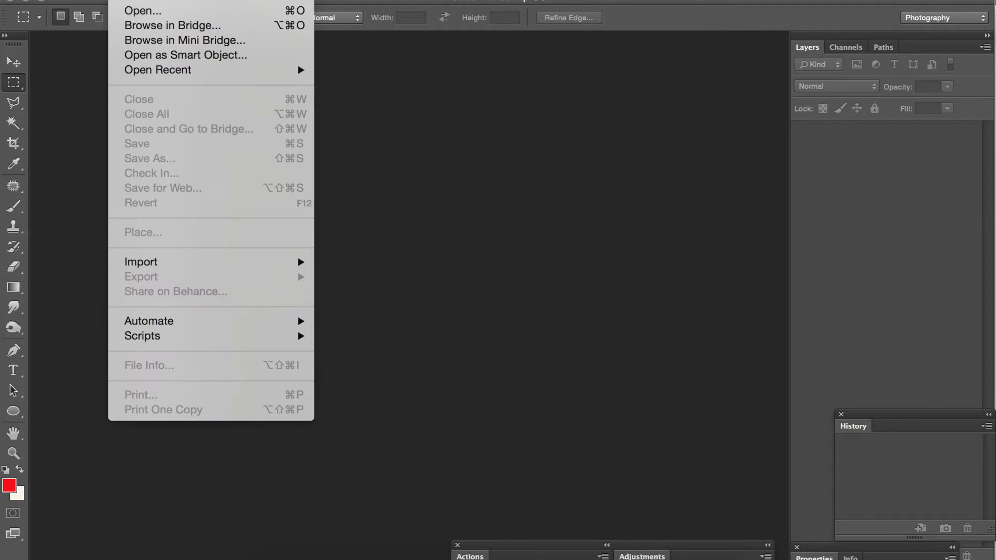
mouse_move(173, 342)
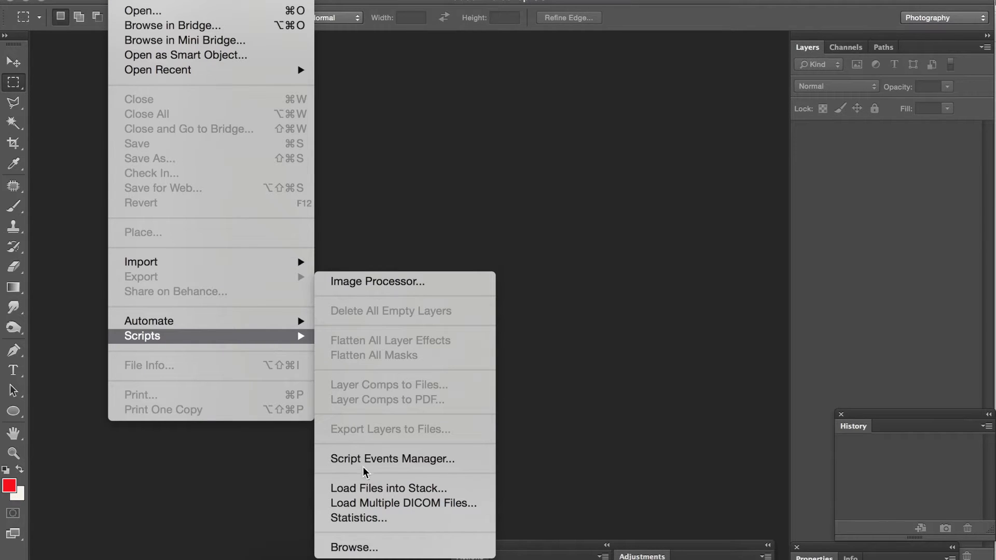
left_click(368, 488)
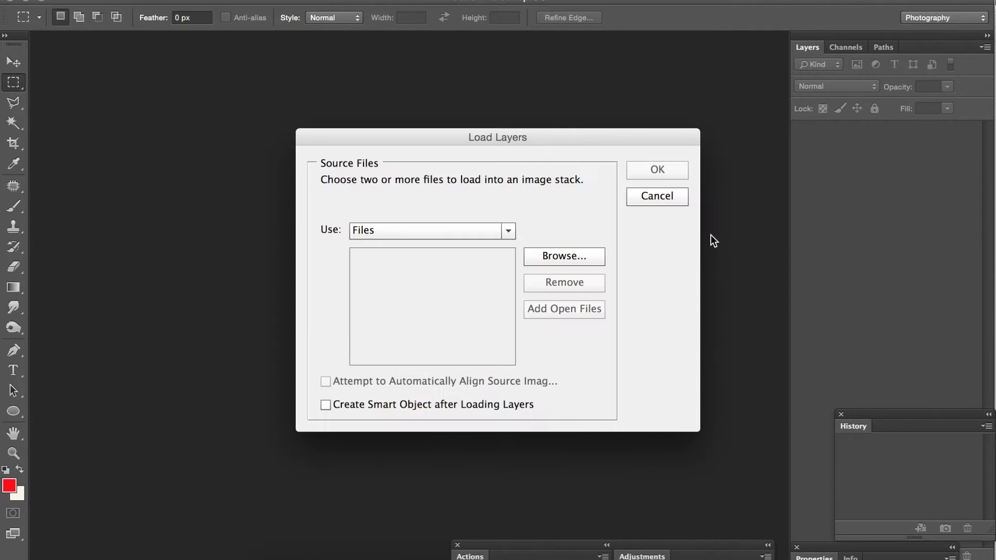
left_click(567, 257)
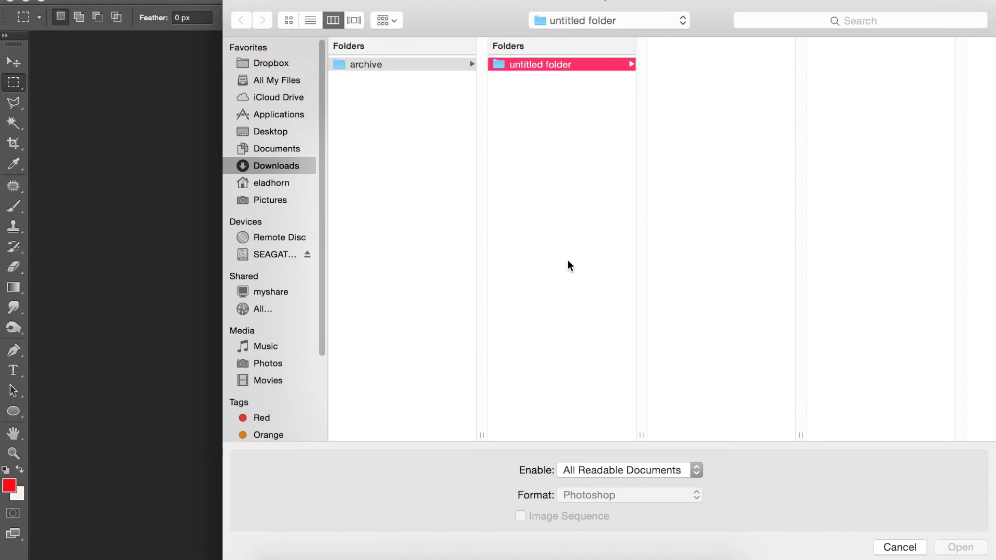
left_click_drag(720, 161, 678, 66)
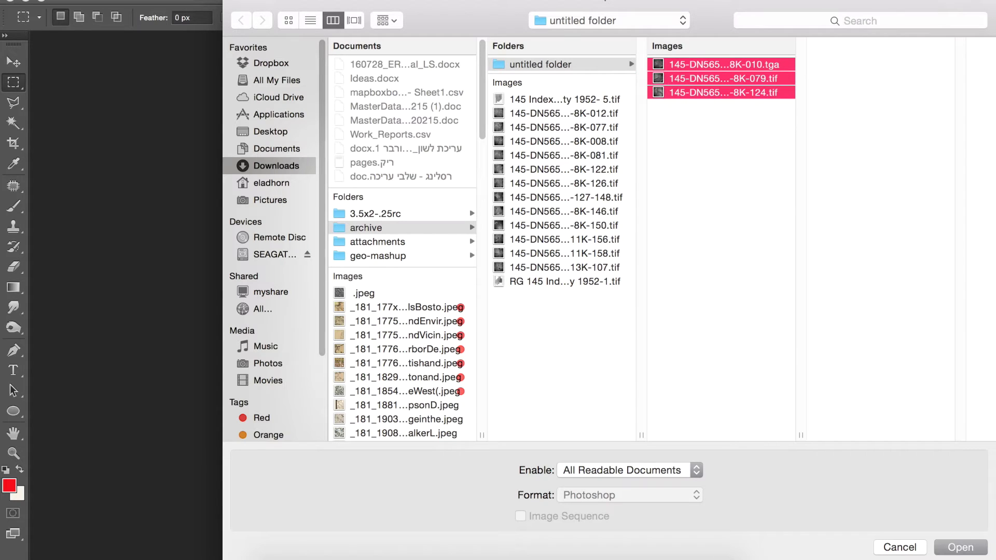
left_click(949, 551)
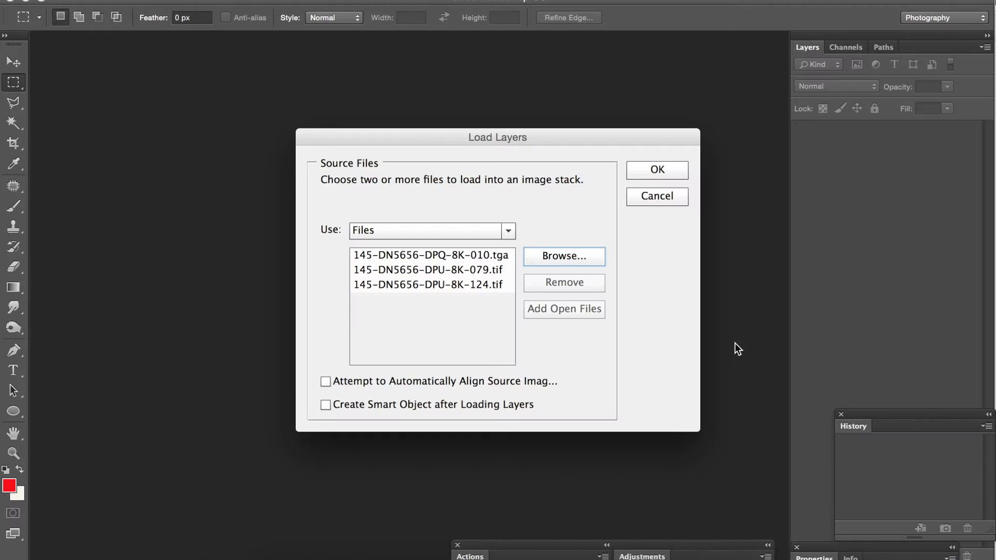
left_click(644, 174)
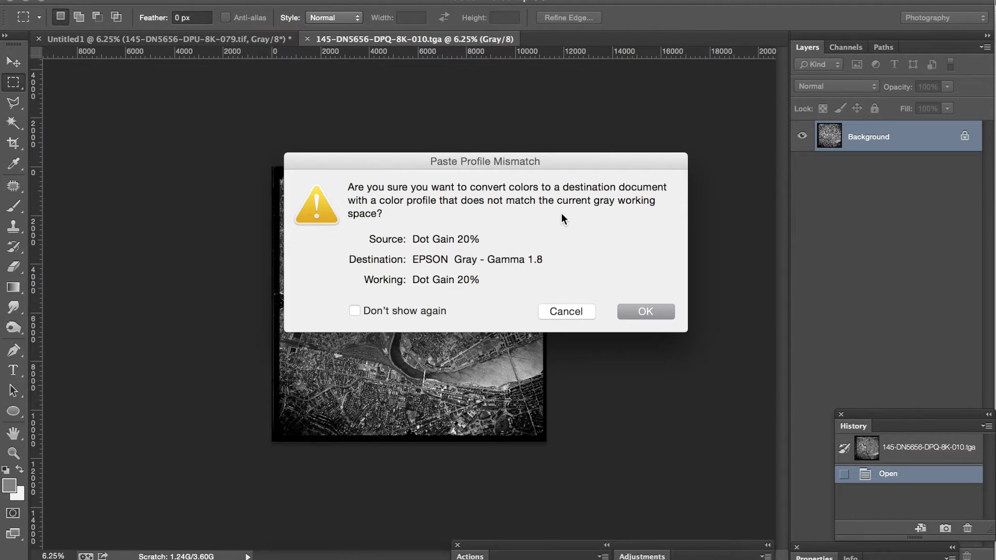
left_click(639, 314)
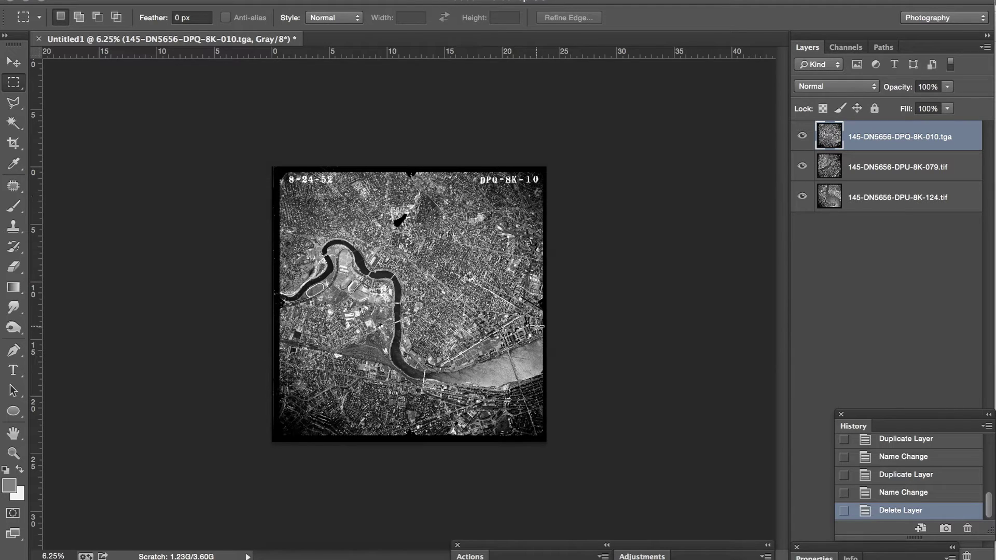
Hide the three photo layers one by one to examine each image, and show them all again.
left_click(802, 136)
left_click(802, 166)
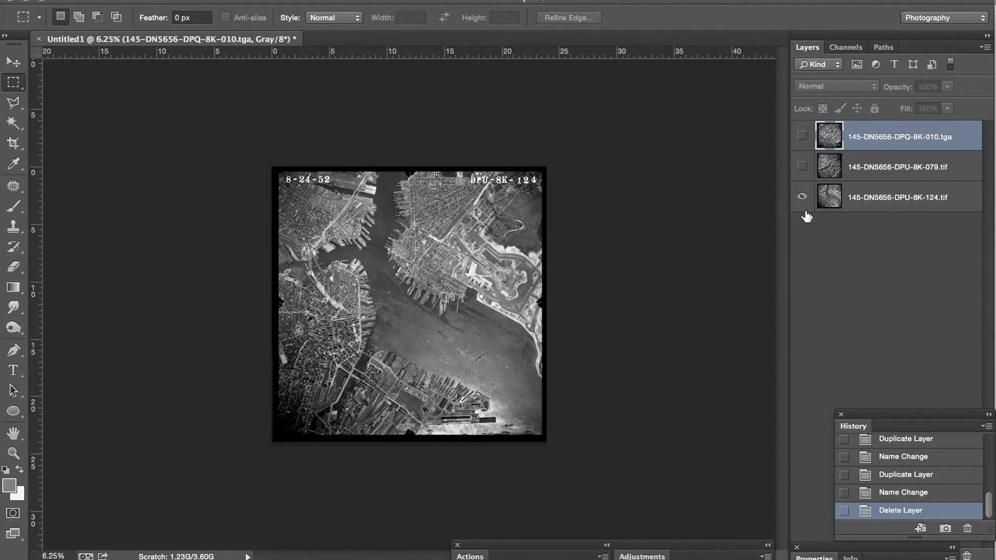
left_click(803, 196)
left_click(802, 197)
left_click(803, 166)
left_click(802, 136)
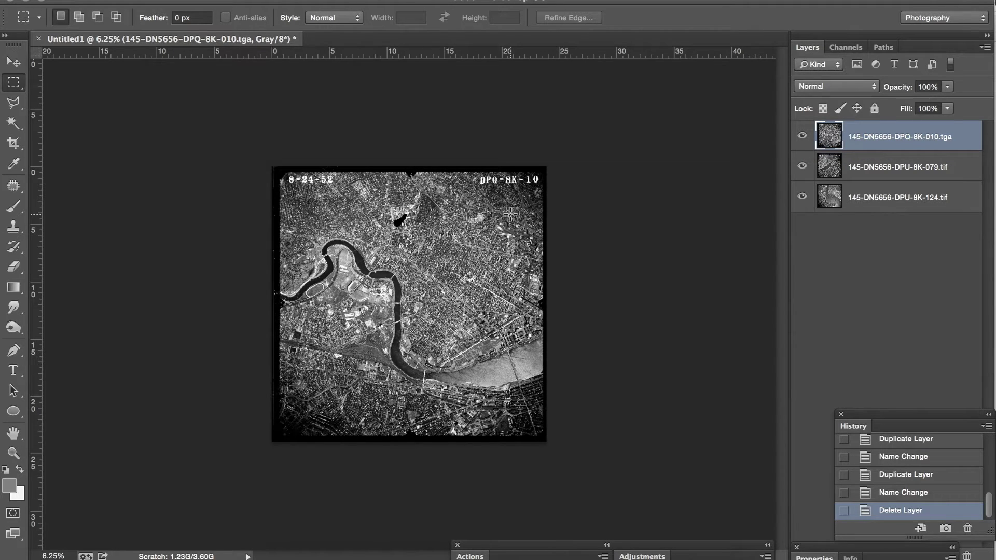
Crop the stacked photos to remove the black borders and the date and frame captions along the upper edge.
key("c")
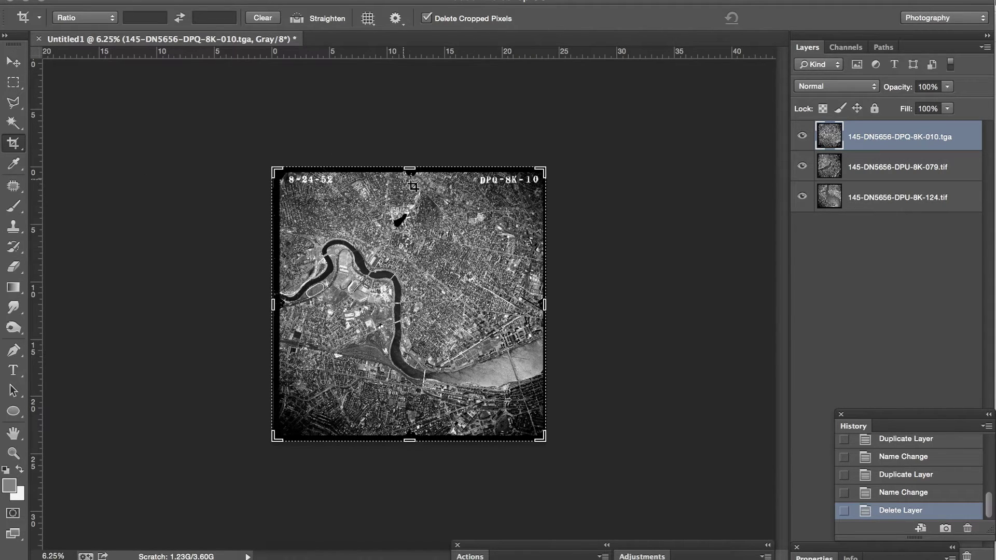
left_click(274, 170)
left_click_drag(273, 170, 280, 178)
left_click_drag(534, 427, 534, 429)
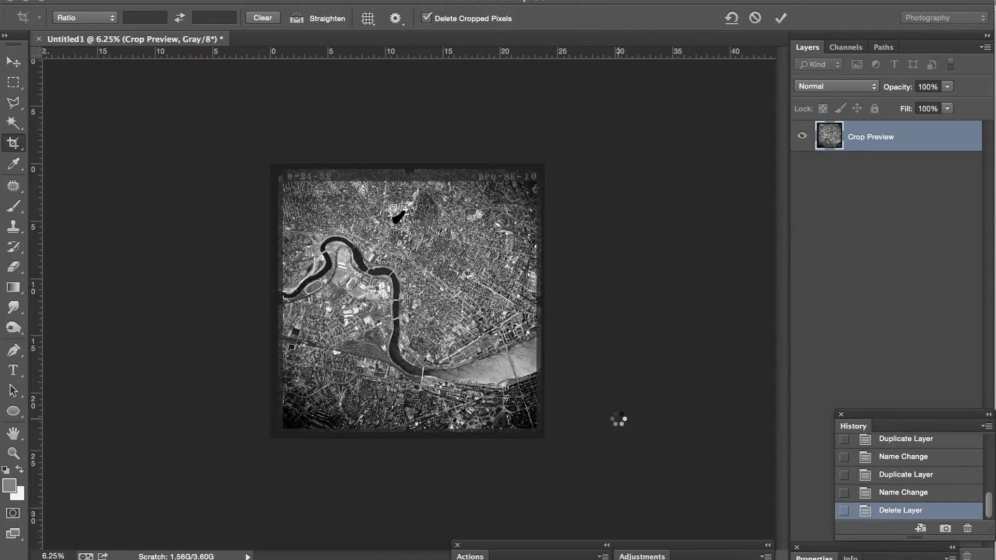
key("Return")
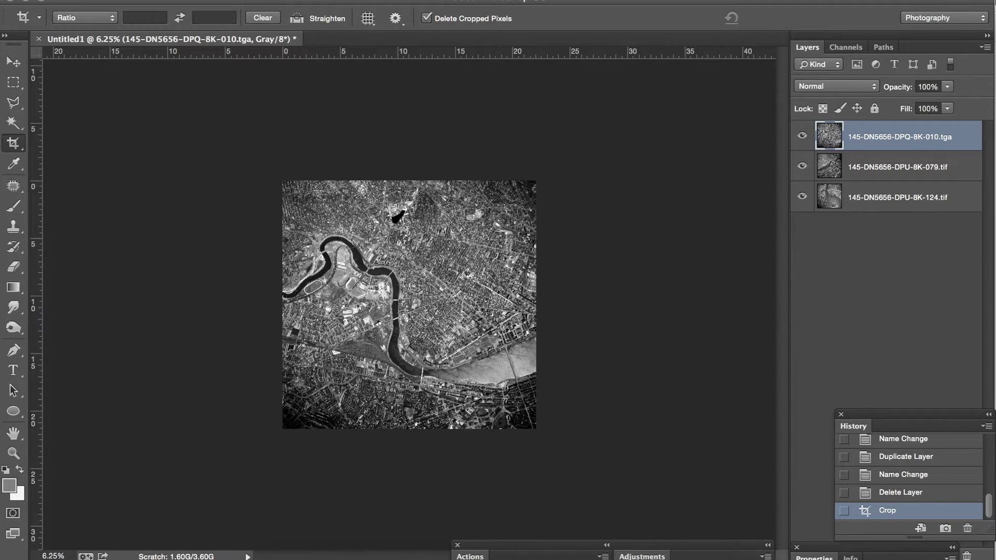
Enlarge the canvas to 60 cm wide and 30 cm high, keeping the image centred.
left_click(190, 0)
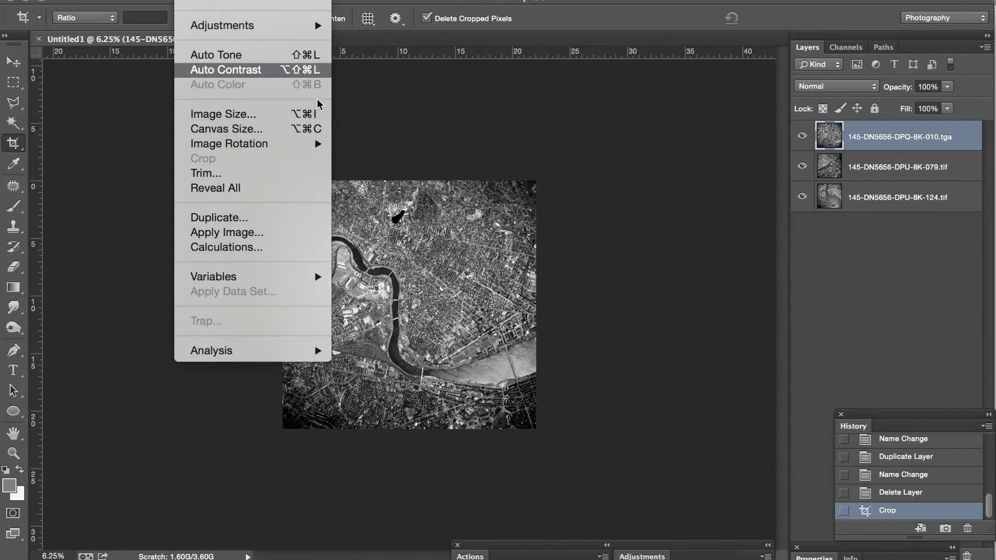
left_click(293, 134)
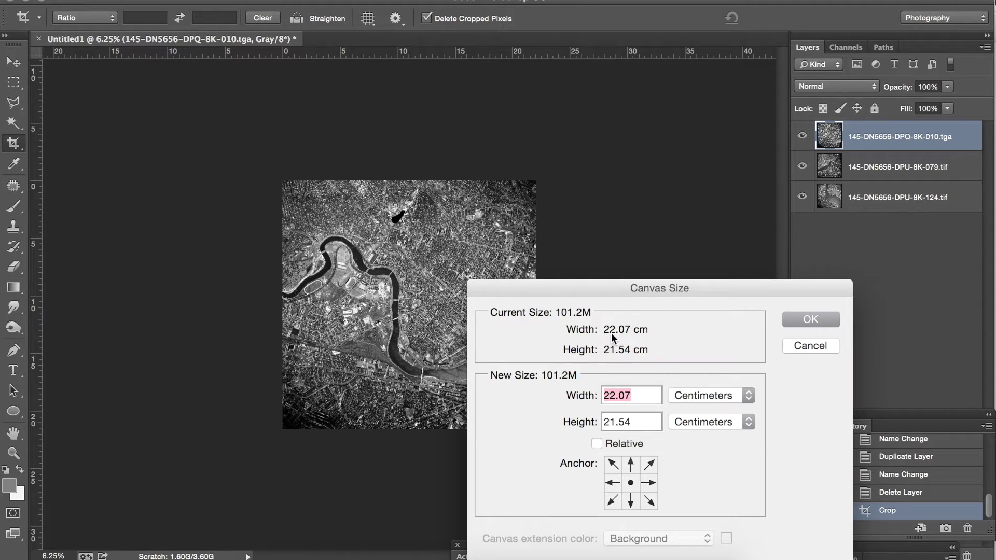
left_click_drag(596, 296, 595, 274)
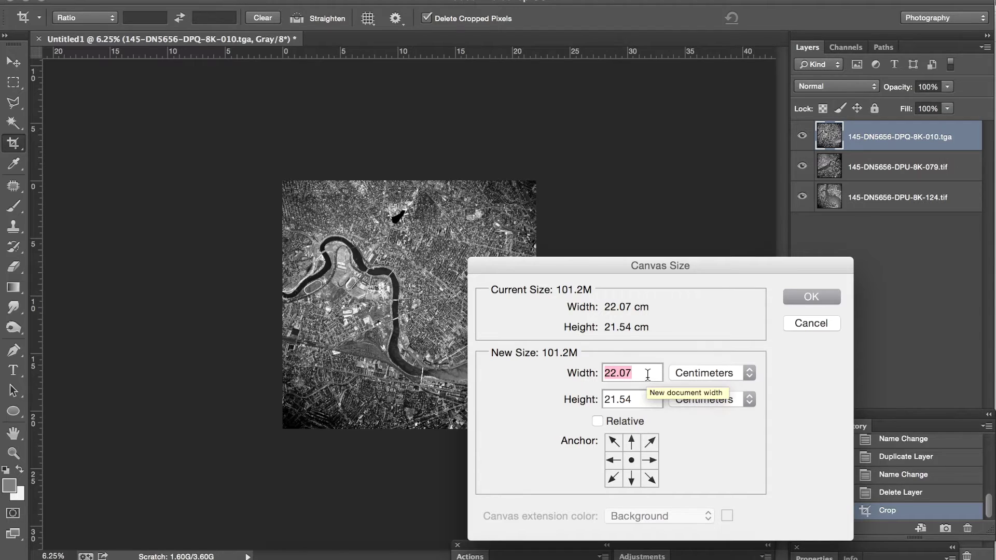
type("60")
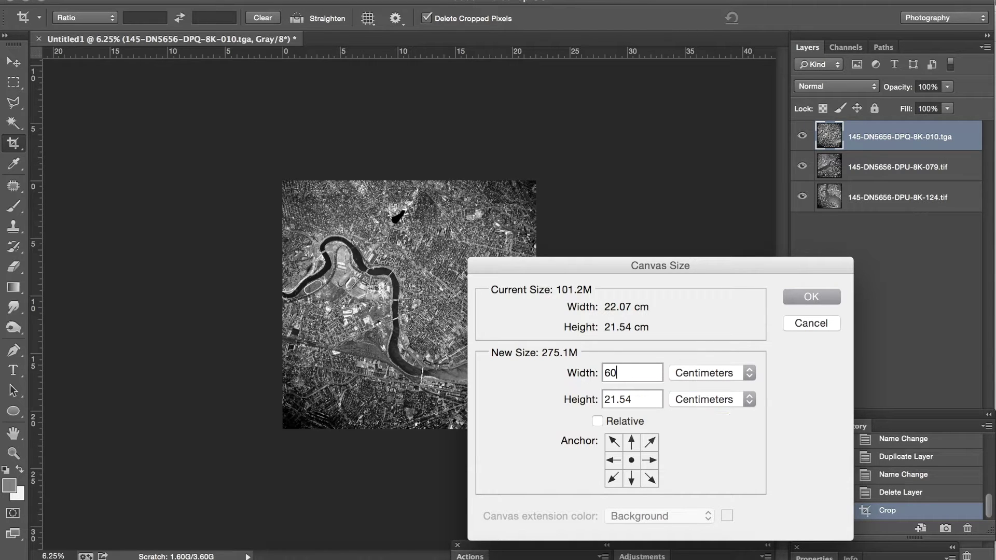
key("Tab")
type("30")
left_click(813, 298)
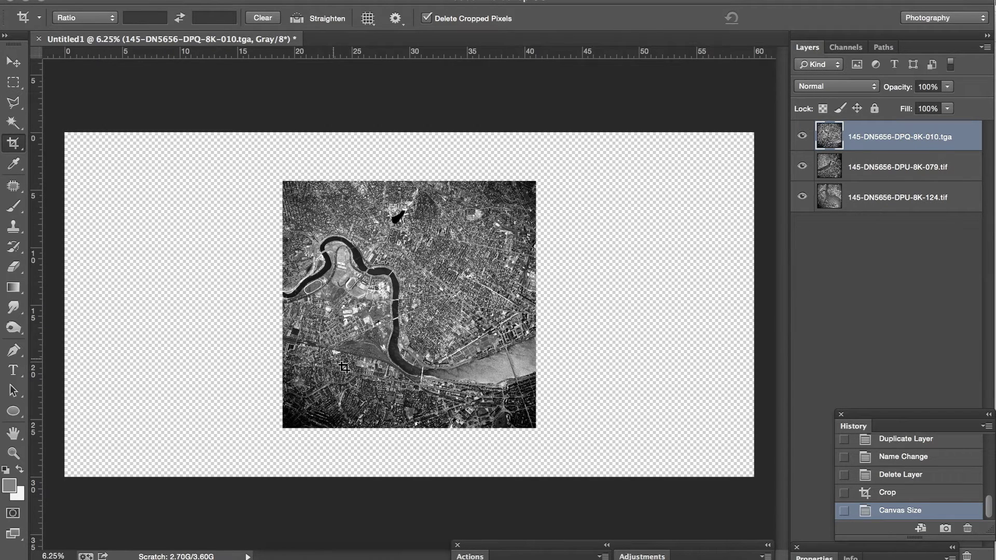
Move the DPQ-8K-010 layer to the left part of the canvas, matching its river and bridge with the DPU-8K-079 photo.
scroll(344, 367, "down", 1)
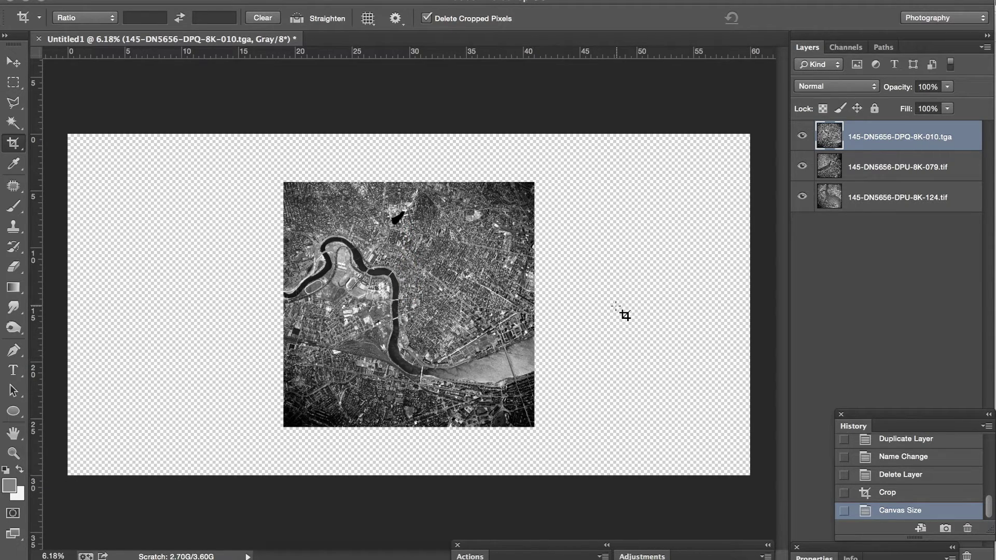
key("super+alt+a")
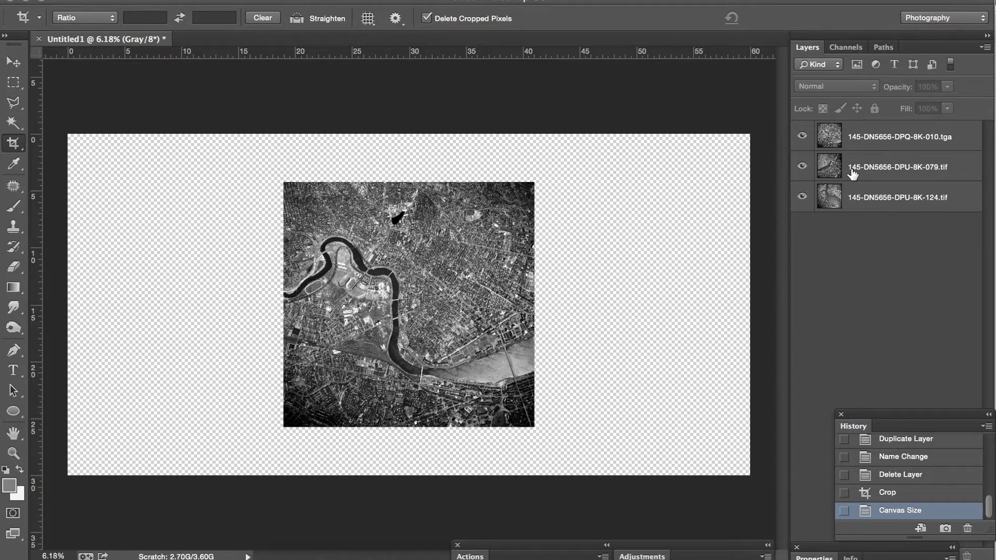
left_click(844, 144)
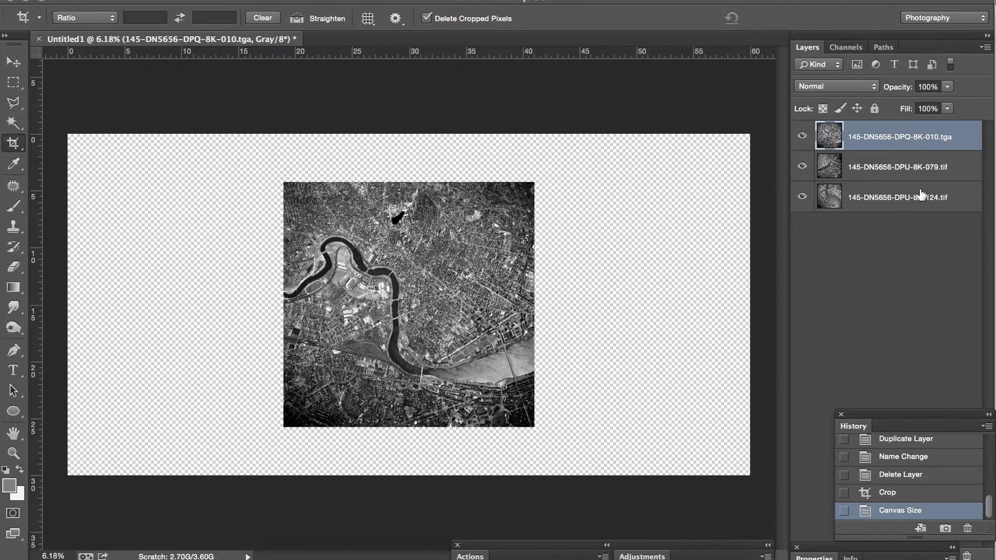
left_click(857, 169)
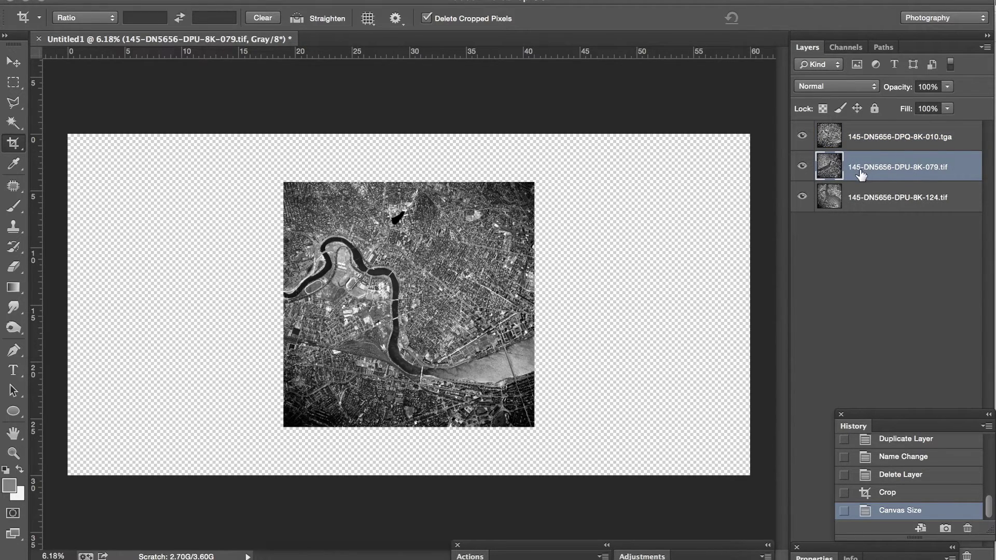
left_click(843, 142)
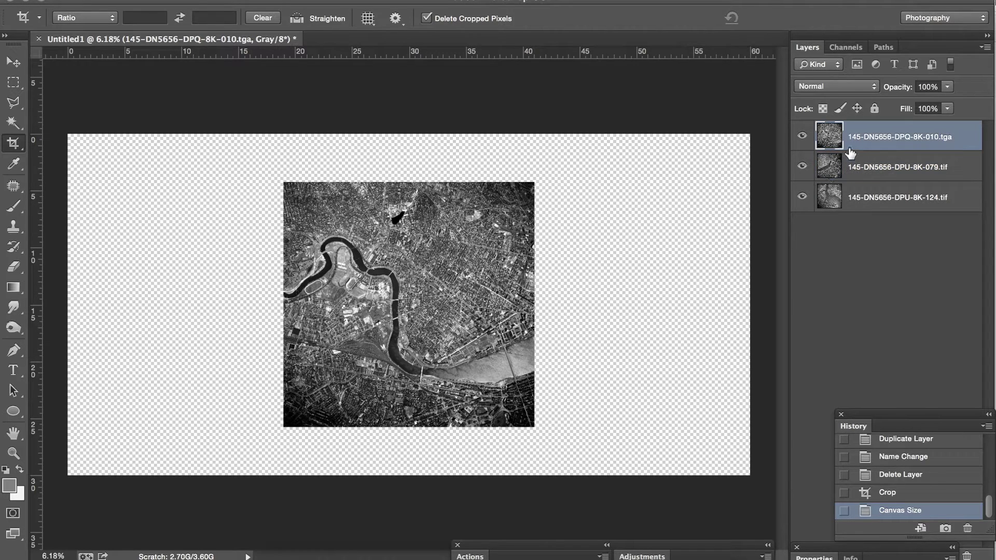
left_click(13, 62)
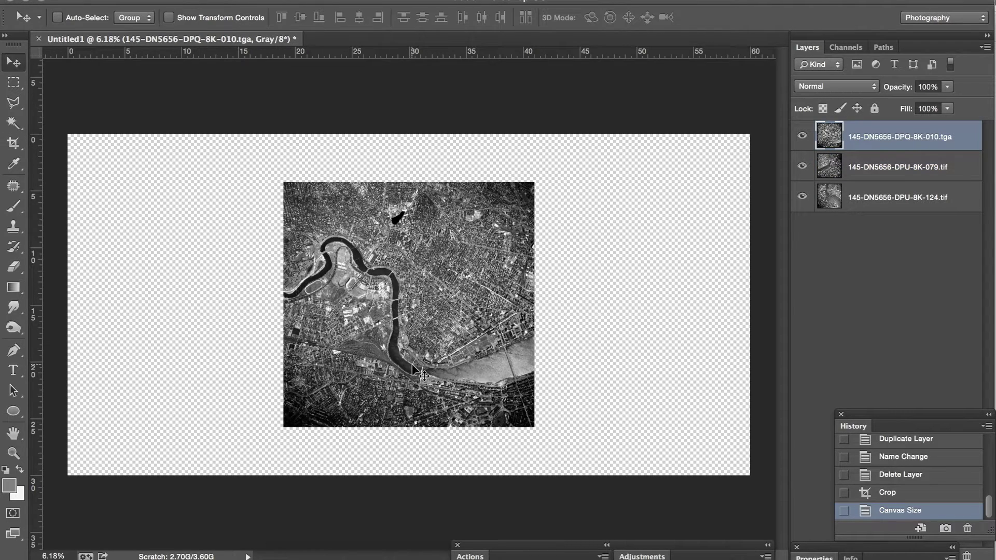
left_click_drag(423, 369, 231, 365)
left_click_drag(294, 366, 254, 366)
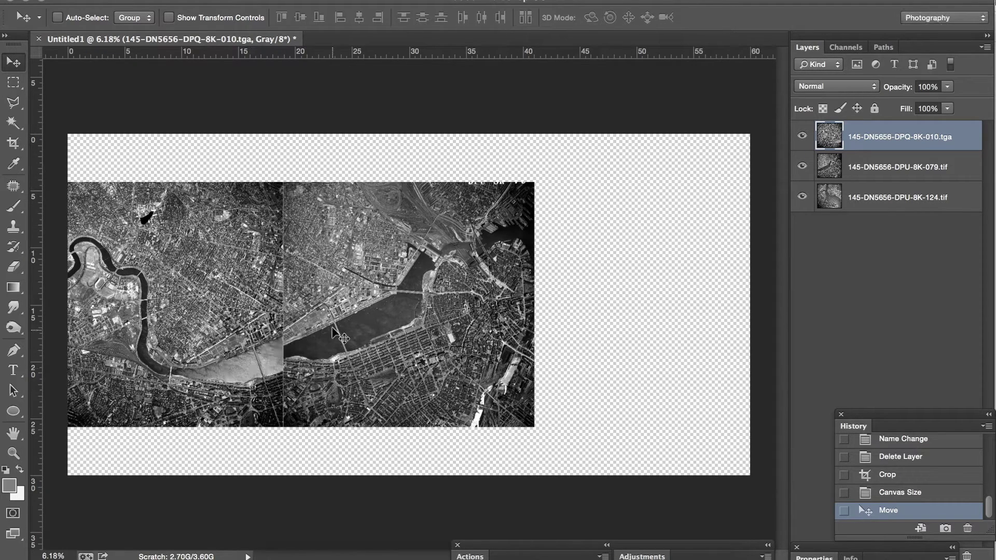
left_click_drag(231, 364, 194, 364)
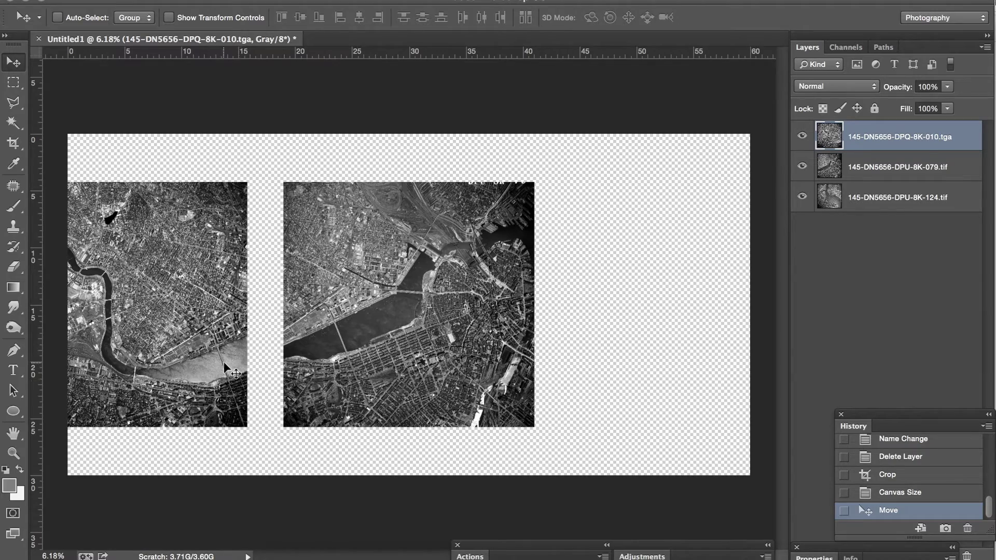
left_click_drag(222, 365, 333, 317)
Move the DPU-8K-124 layer to the right of the DPU-8K-079 photo, roughly matching the harbour and shoreline where they overlap.
left_click(864, 205)
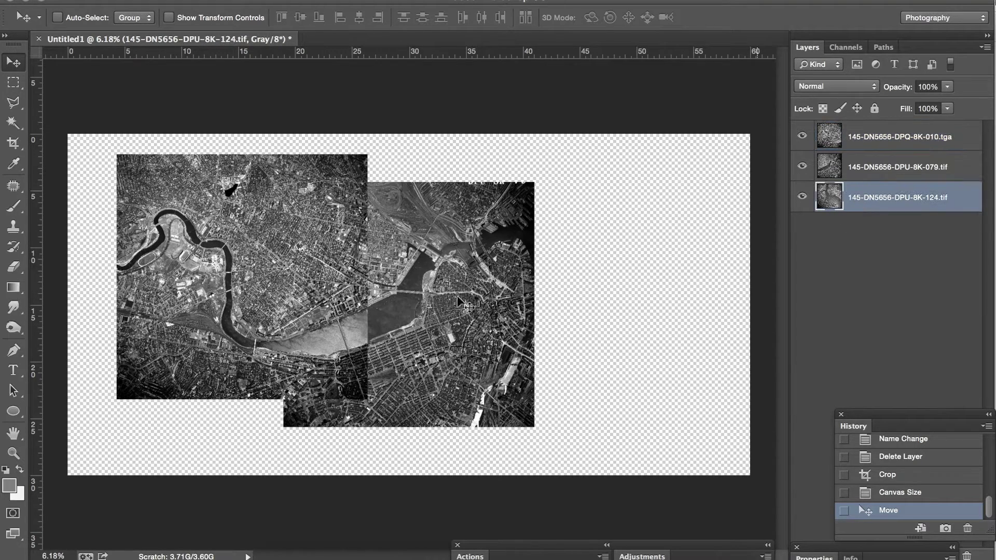
left_click_drag(436, 346, 602, 340)
key("ctrl+z")
left_click_drag(475, 257, 603, 264)
left_click_drag(490, 312, 525, 300)
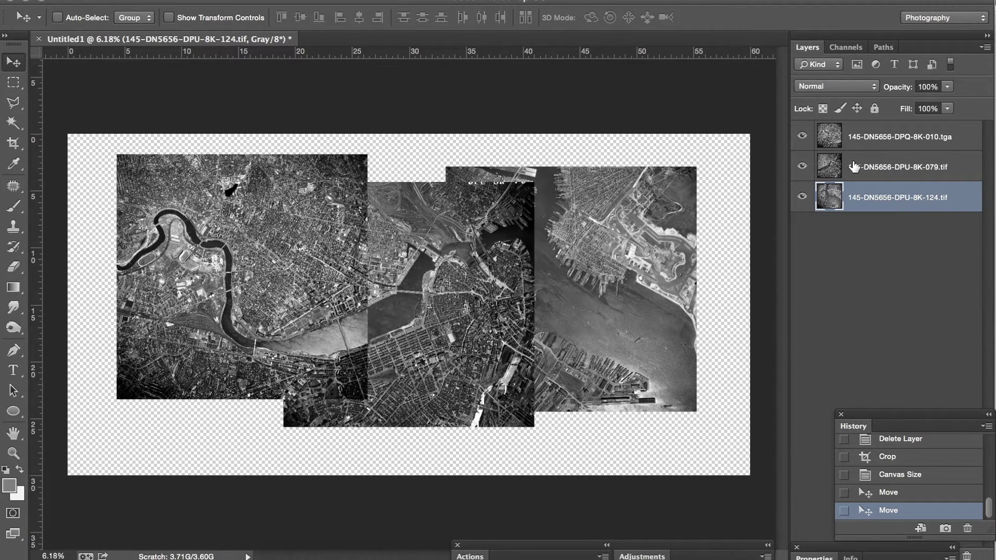
Try to stretch the upper edge of the DPU-8K-079 photo slightly with Free Transform, using the layer's outline as the selection.
left_click(855, 167)
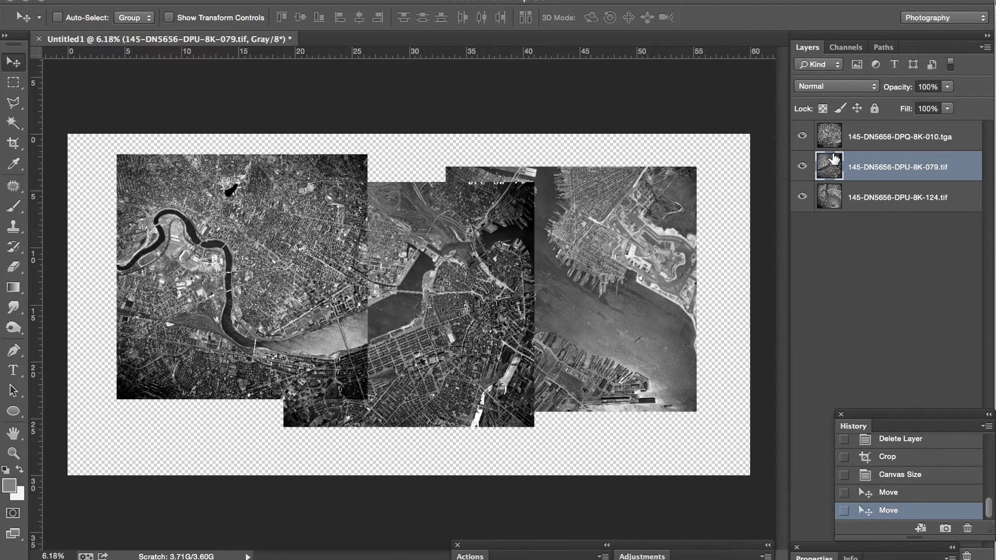
left_click(829, 167, "ctrl")
key("ctrl+d")
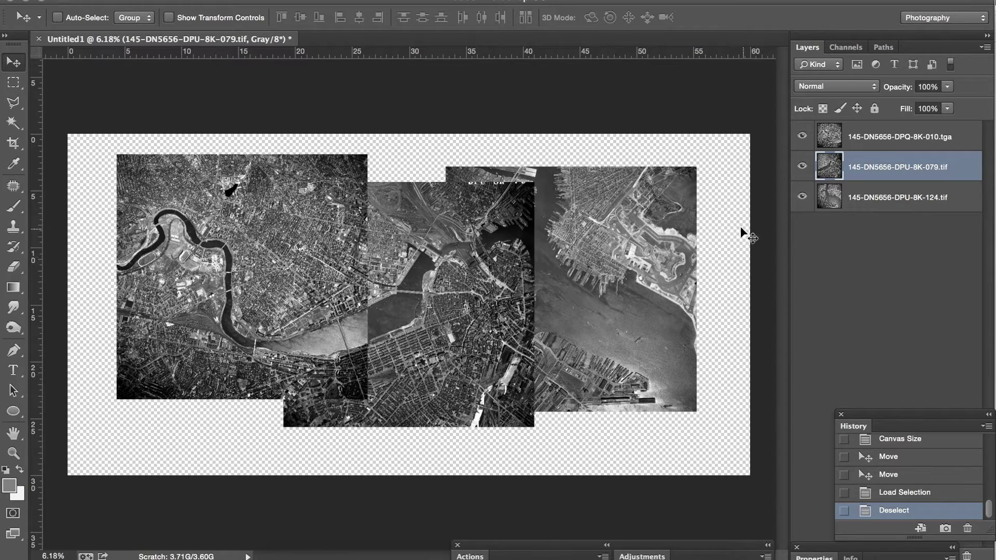
left_click(837, 171, "ctrl")
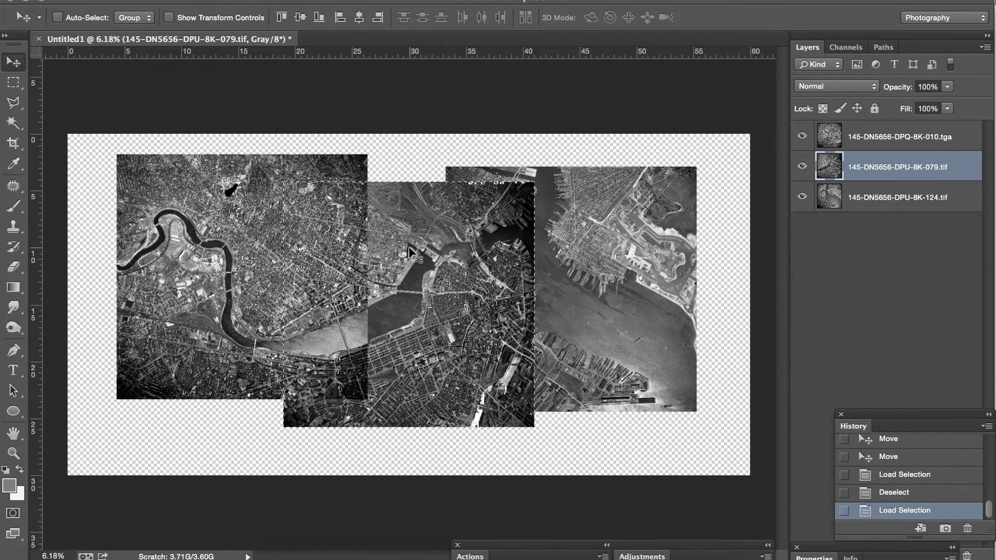
key("ctrl+t")
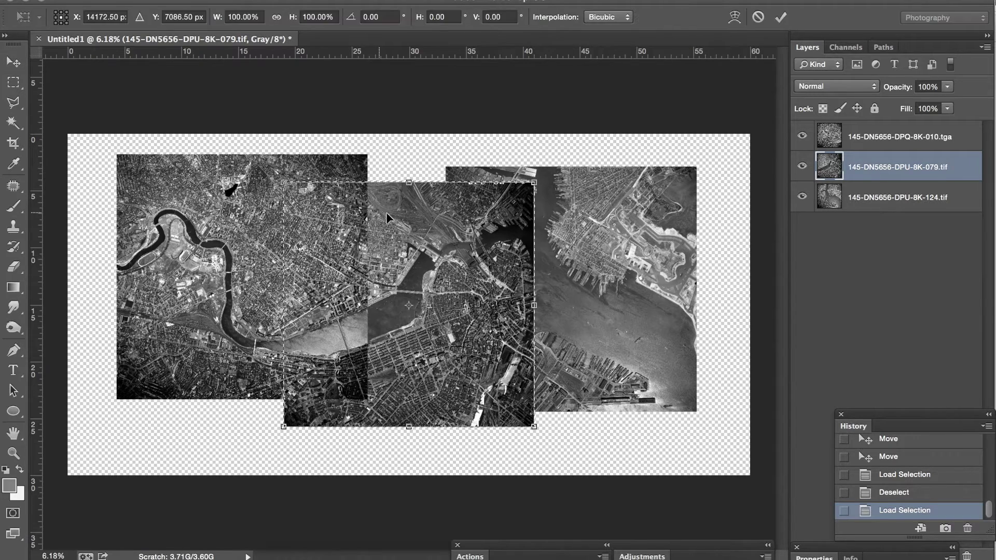
left_click_drag(409, 186, 410, 185)
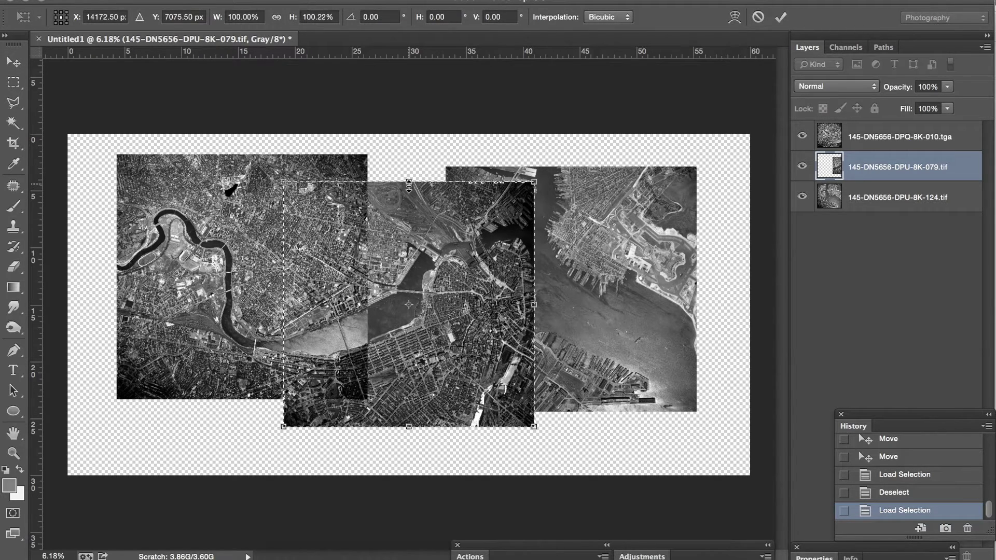
left_click_drag(410, 184, 409, 182)
key("Return")
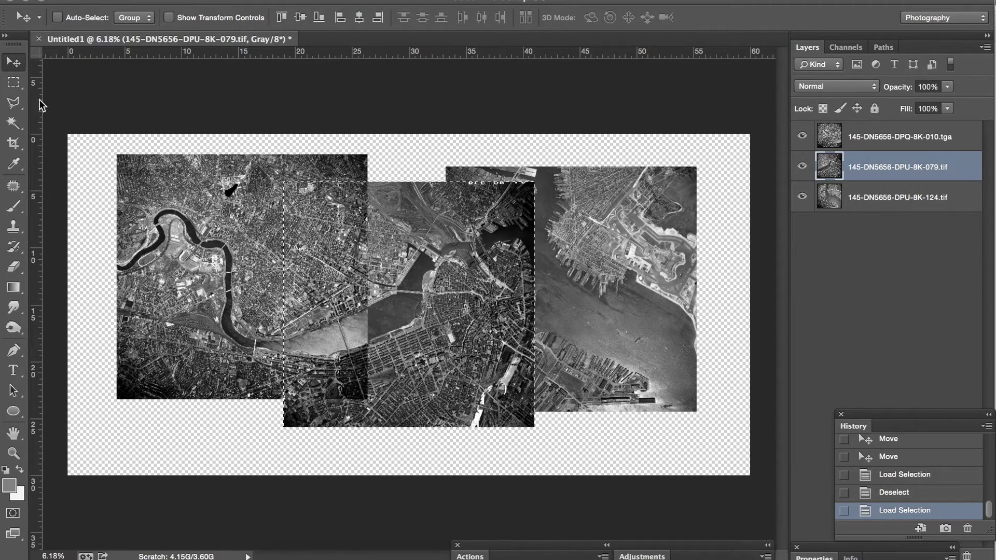
Try to clear the leftover caption strip along the DPU-8K-079 photo's upper edge with a rectangular selection, then undo and deselect.
key("m")
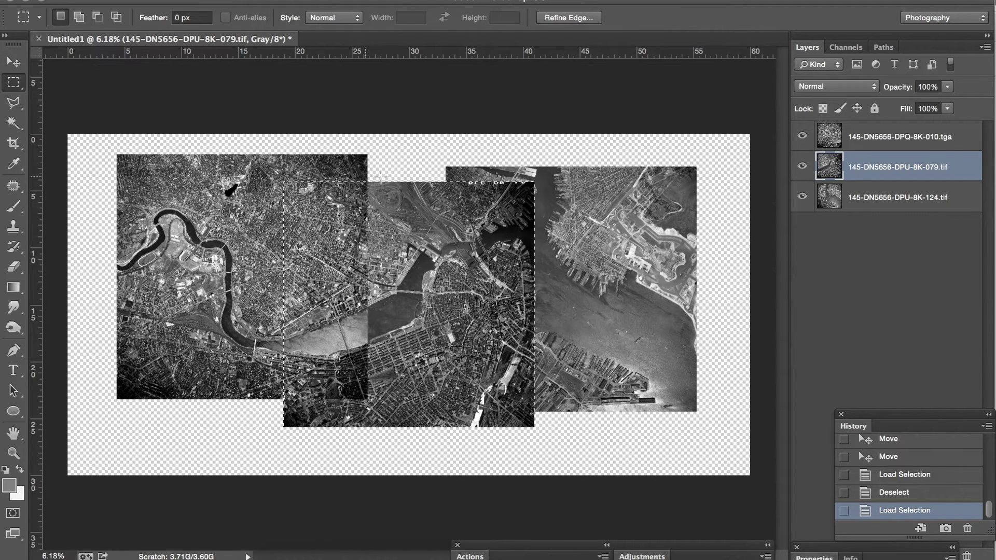
left_click_drag(539, 196, 543, 197)
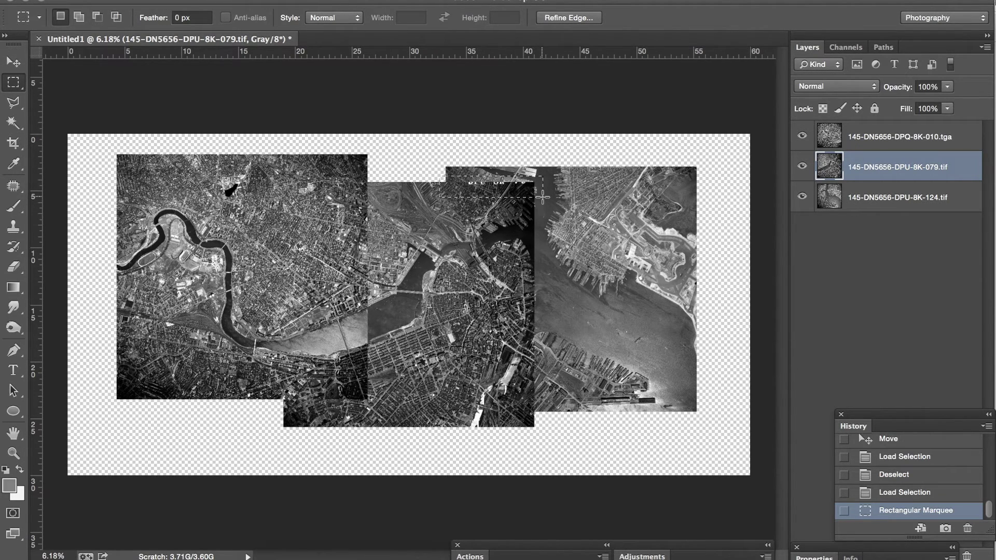
key("Delete")
left_click(14, 62)
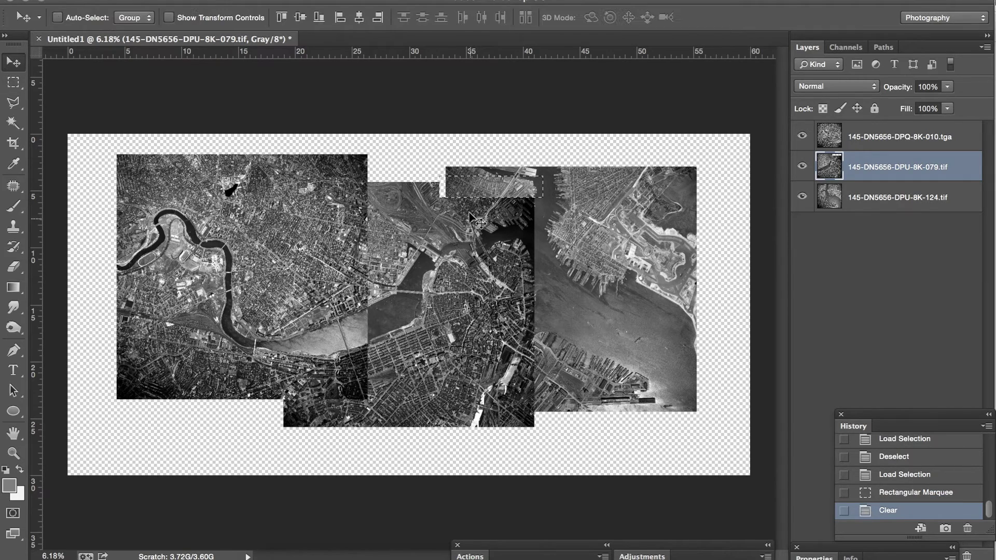
key("ctrl+z")
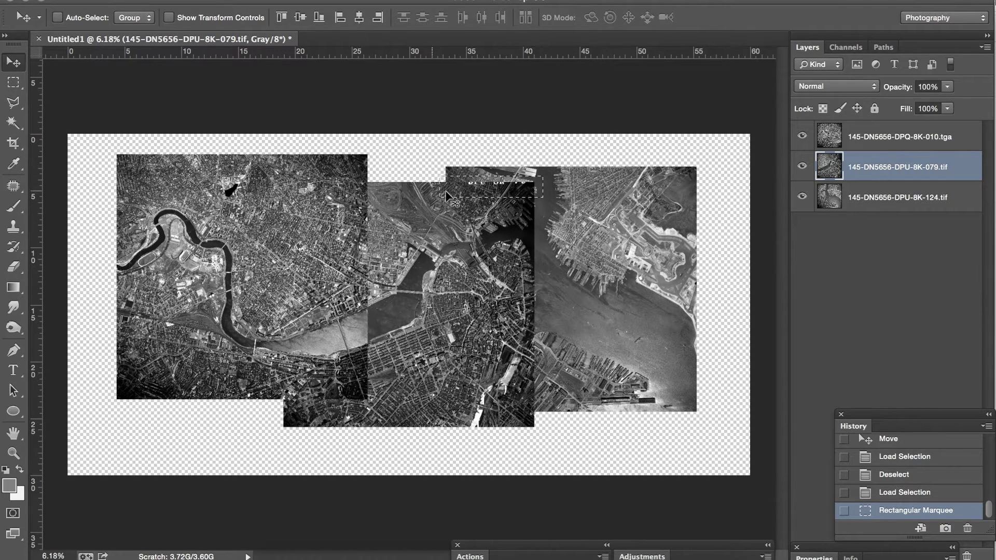
left_click(13, 85)
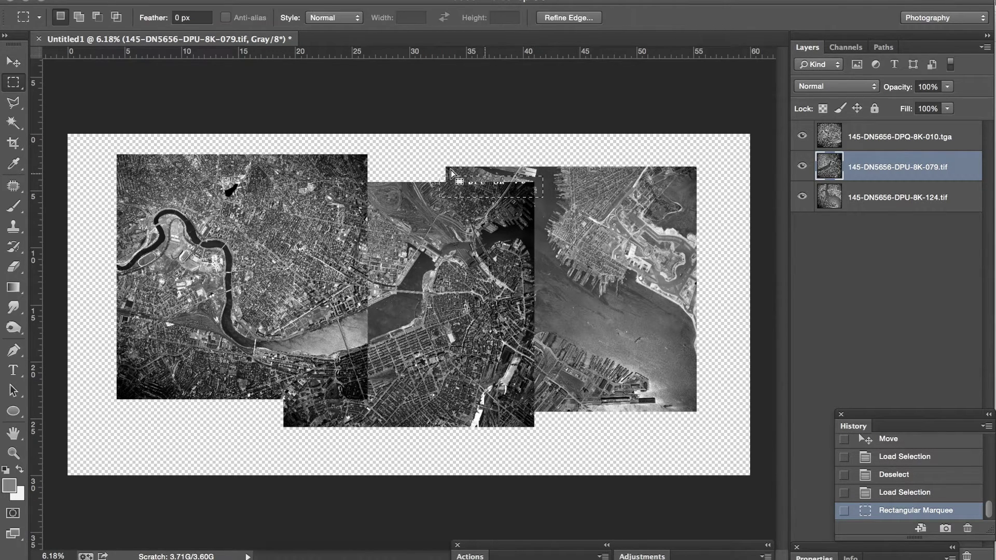
key("v")
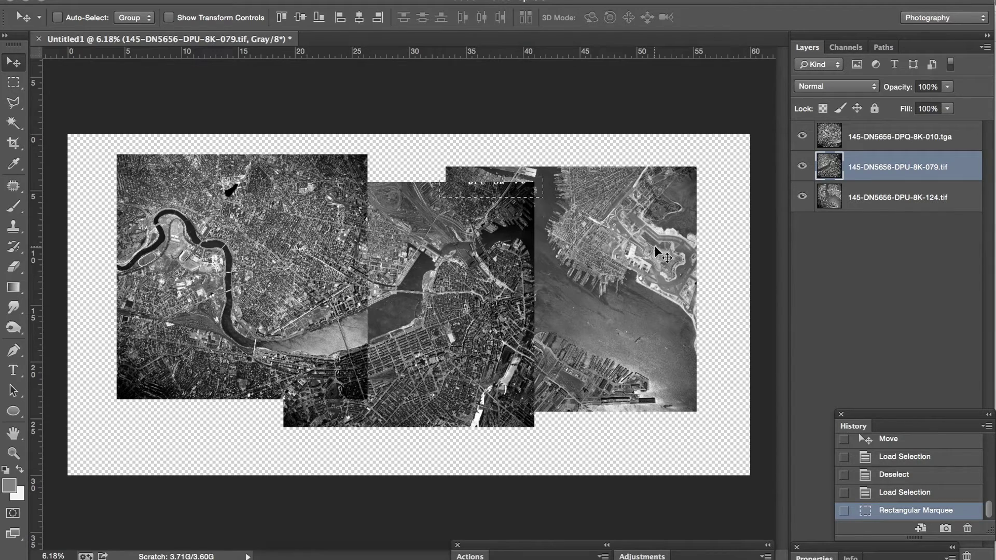
key("ctrl+d")
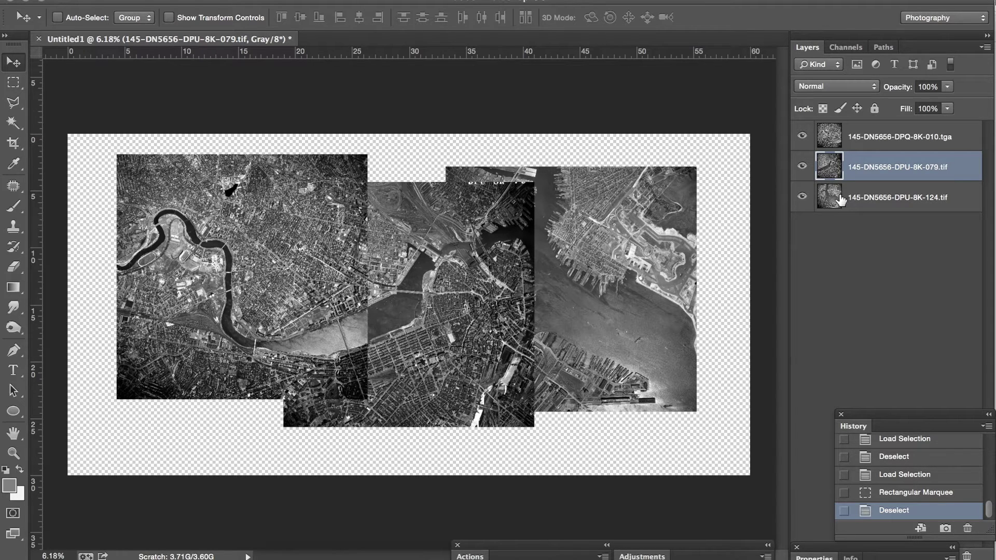
Auto-align all three photo layers with Spherical projection, enabling Vignette Removal and Geometric Distortion correction.
left_click(866, 141)
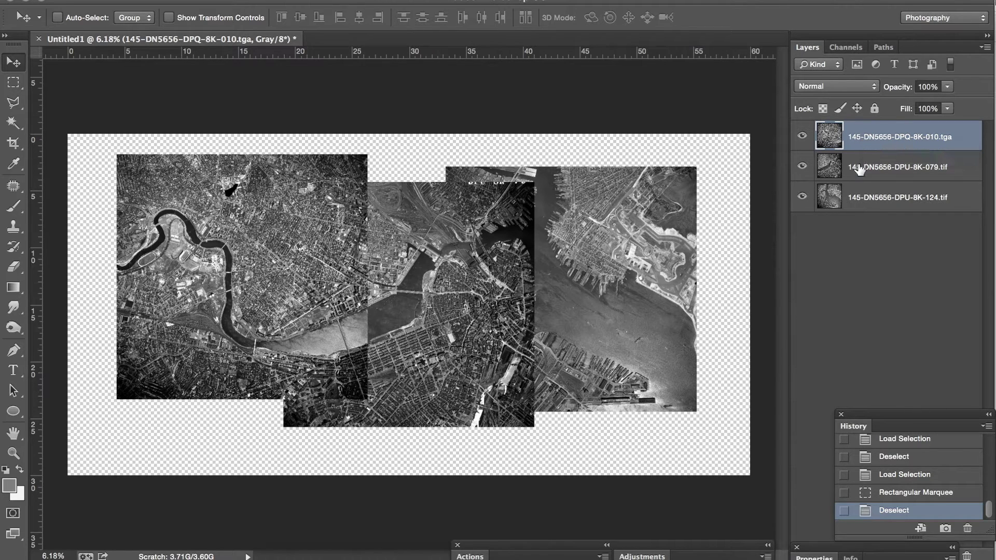
left_click(861, 200, "shift")
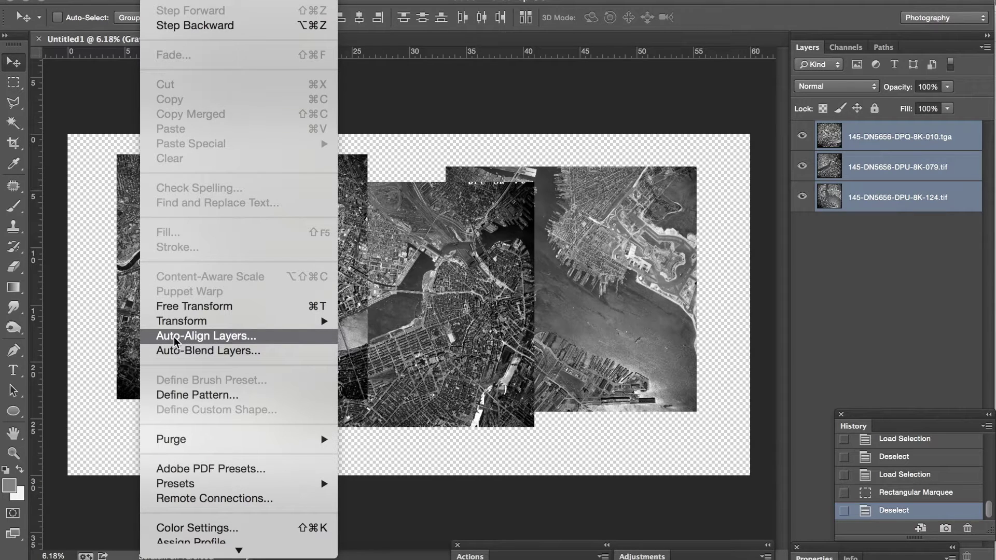
left_click(229, 340)
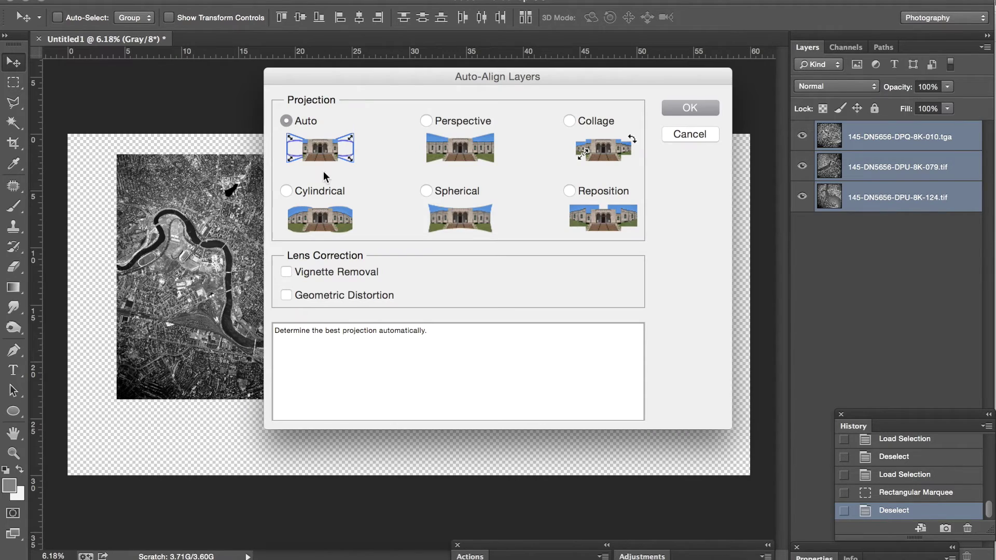
left_click_drag(344, 82, 393, 198)
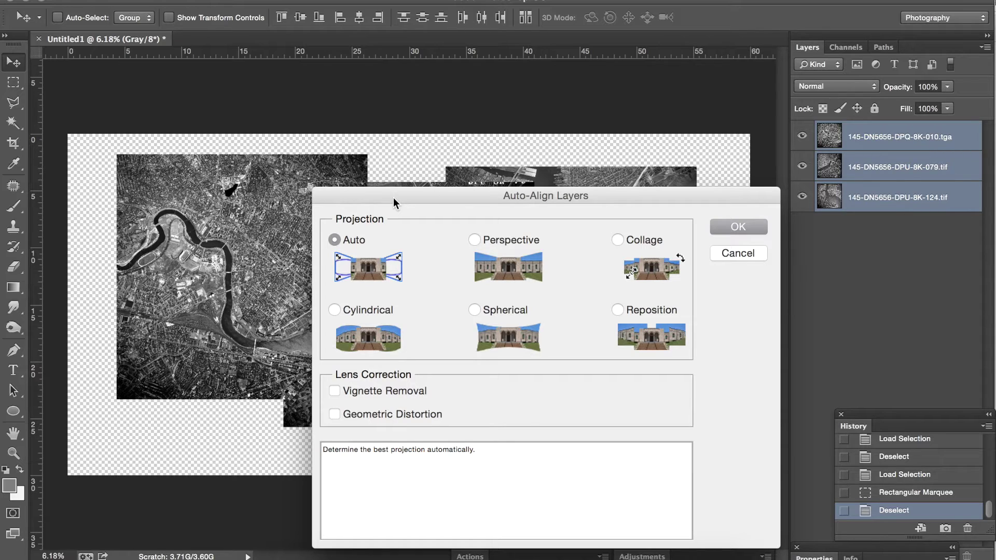
left_click_drag(393, 198, 382, 71)
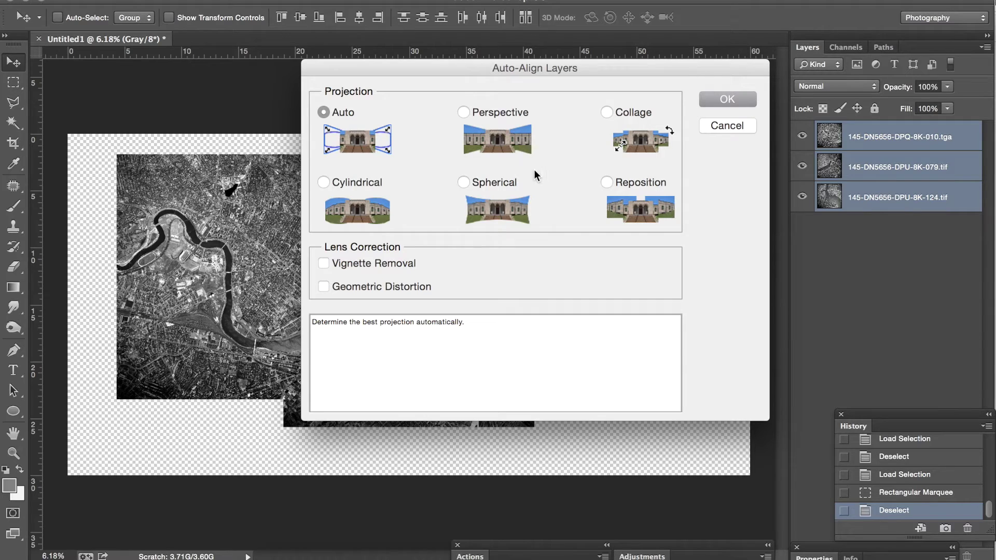
left_click(464, 182)
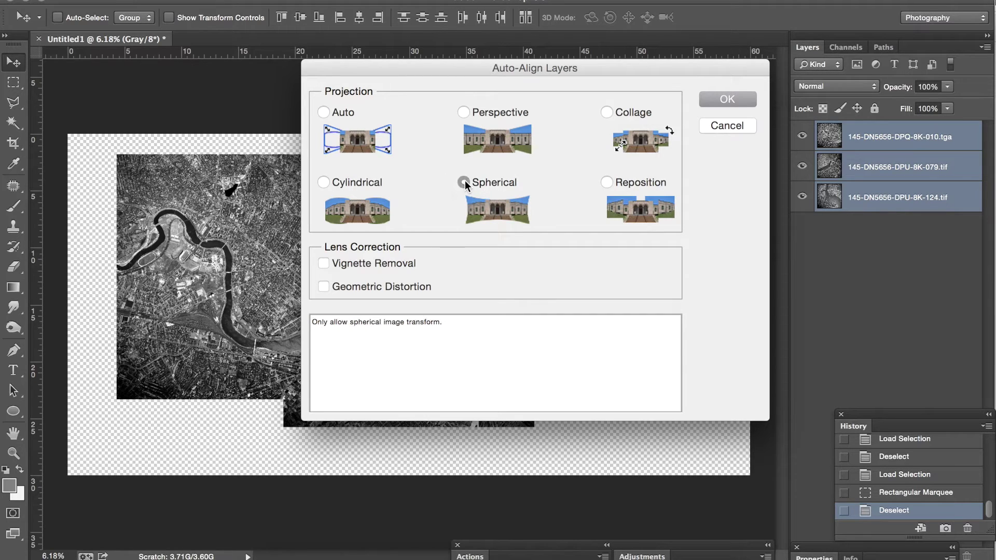
left_click(323, 264)
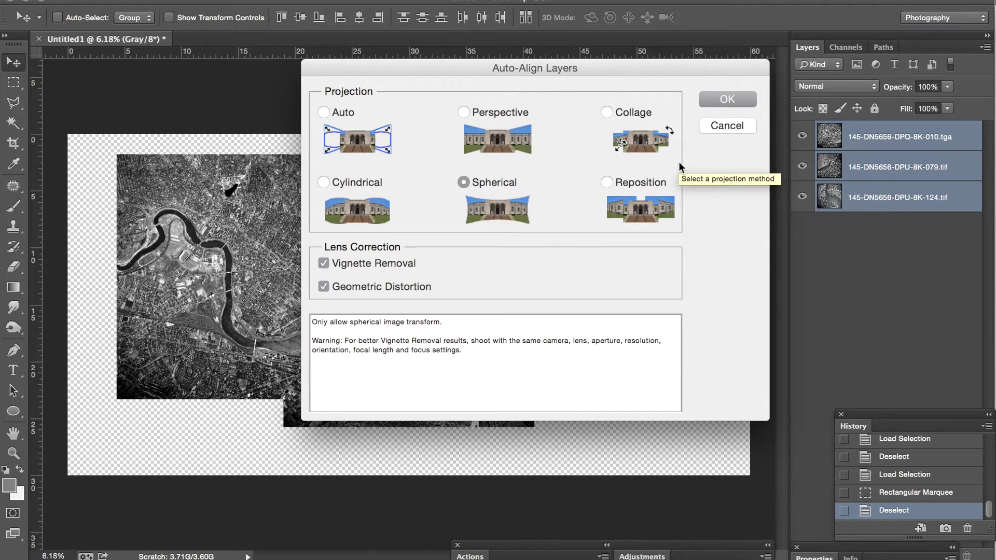
left_click_drag(684, 68, 633, 88)
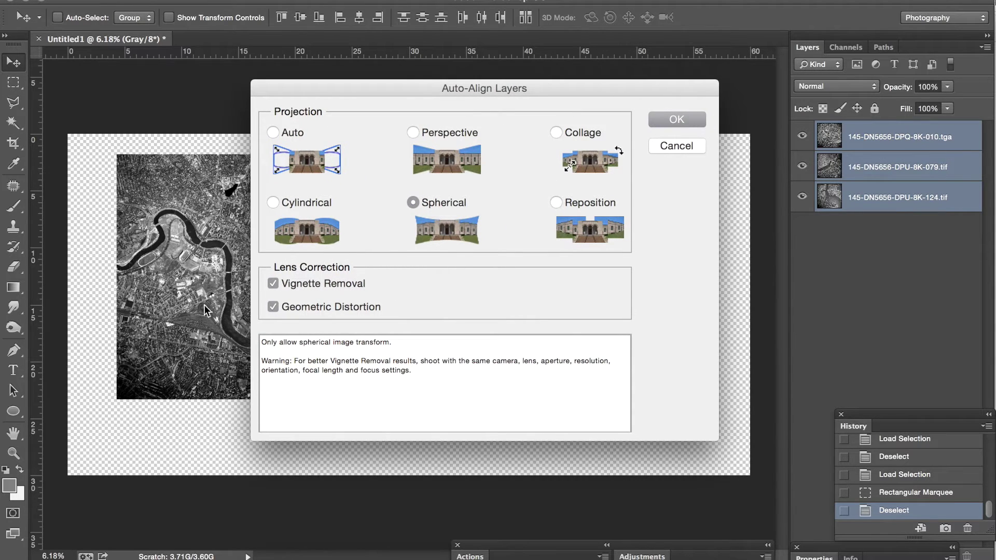
left_click(674, 123)
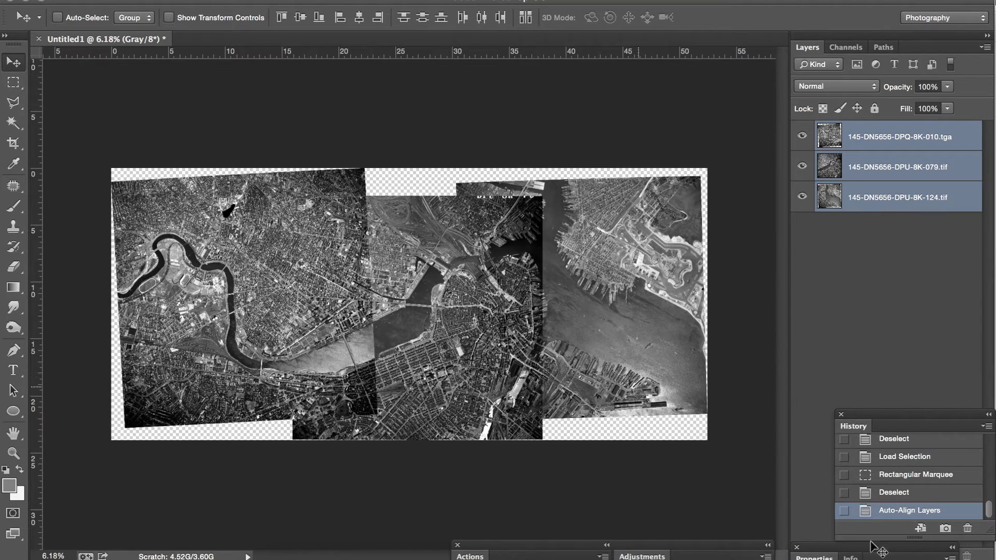
Compare the mosaic before and after alignment, and check the overlaps by hiding and showing the DPQ-8K-010 and DPU-8K-079 layers.
left_click(893, 493)
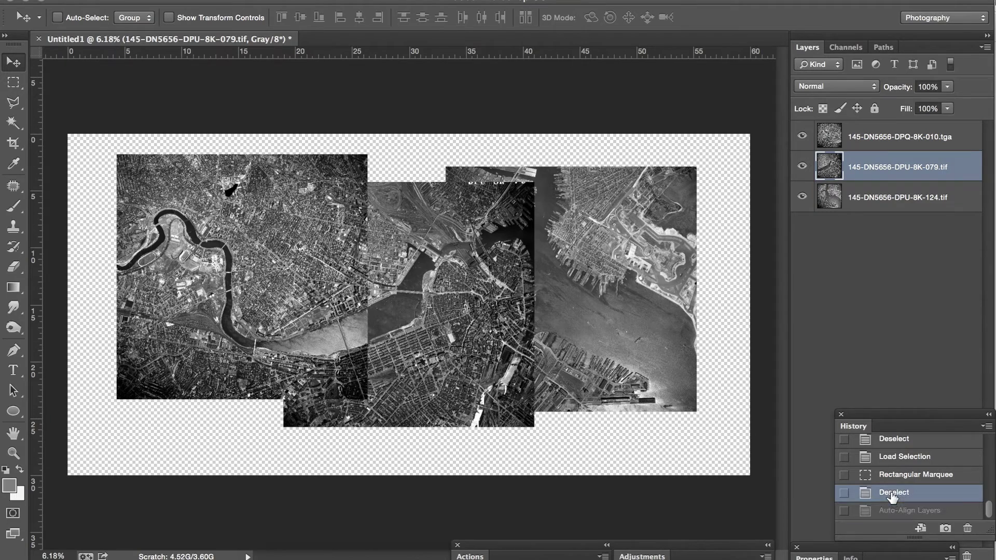
left_click(897, 514)
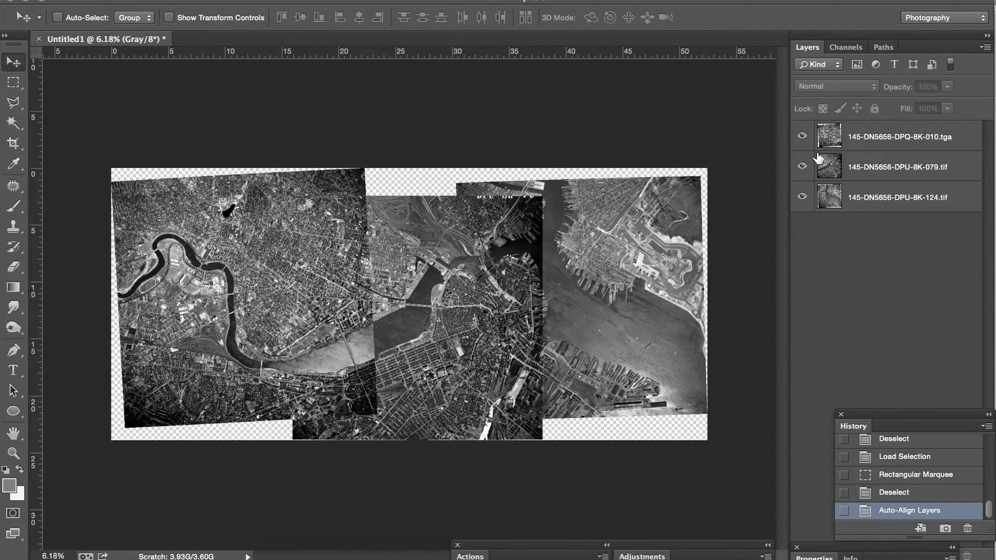
left_click(803, 137)
left_click(803, 137)
left_click(802, 136)
left_click(803, 136)
left_click(803, 136)
left_click(802, 136)
left_click(803, 136)
left_click(803, 167)
left_click(802, 167)
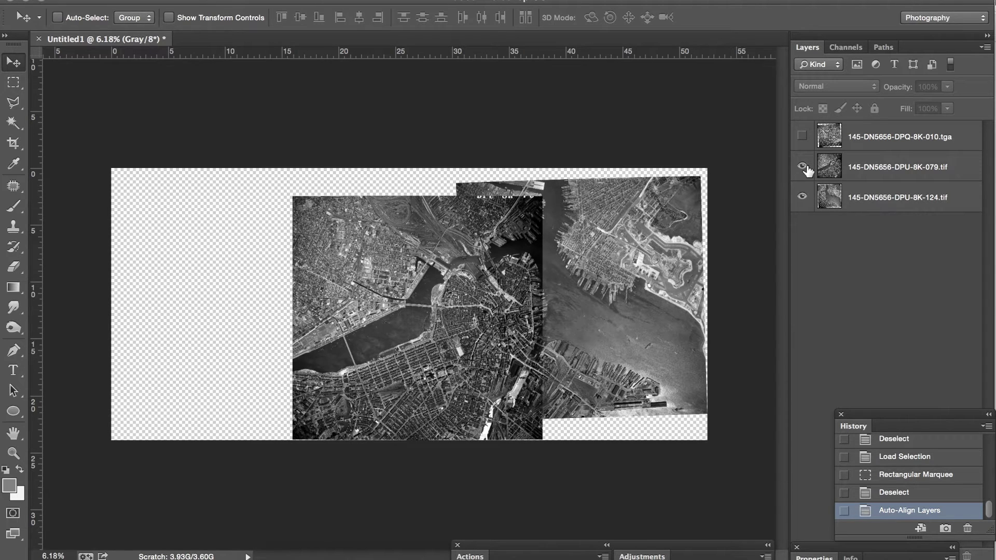
left_click(803, 167)
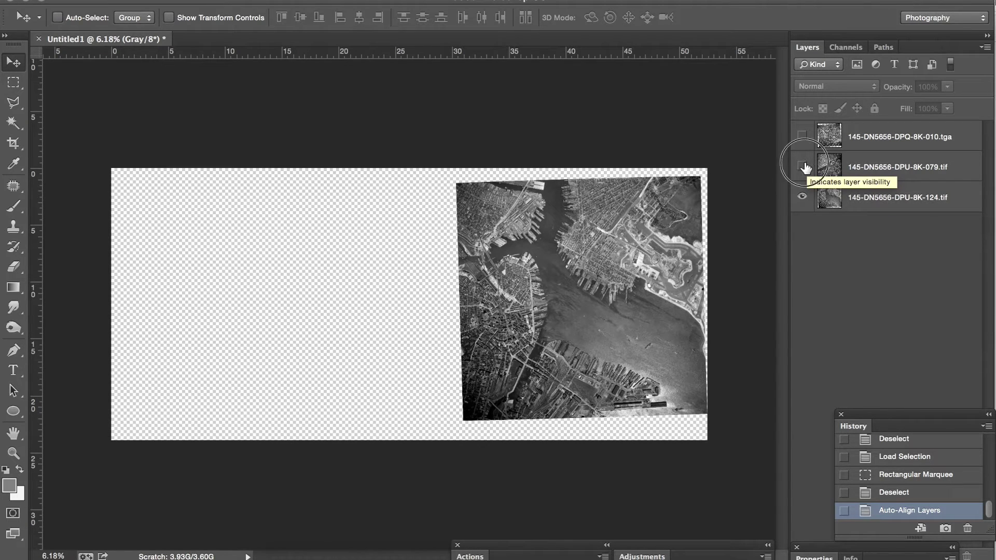
left_click(803, 166)
left_click(803, 137)
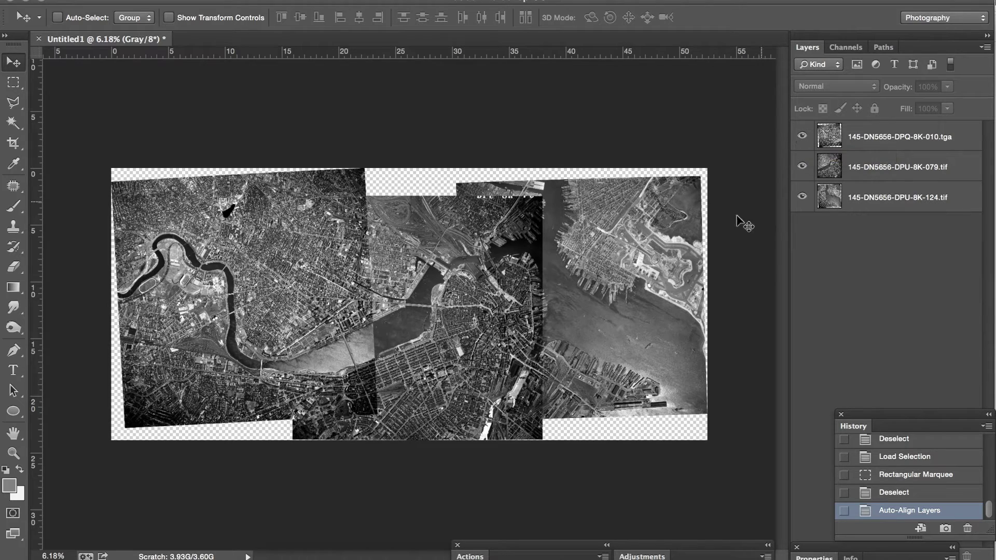
left_click(802, 137)
left_click(803, 166)
left_click(803, 136)
left_click(802, 167)
Auto-blend all three aligned photo layers using the Panorama method with Seamless Tones and Colors enabled.
left_click(148, 1)
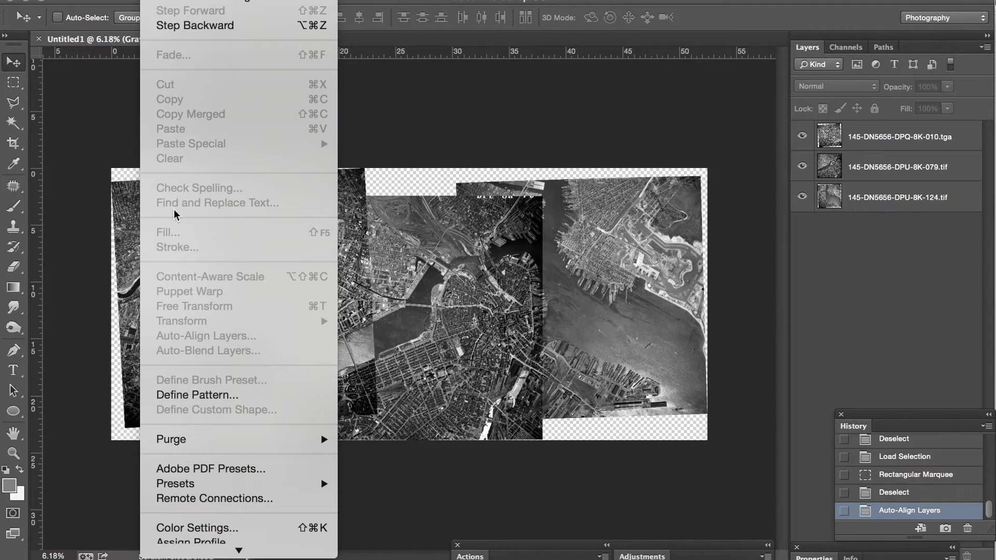
mouse_move(220, 2)
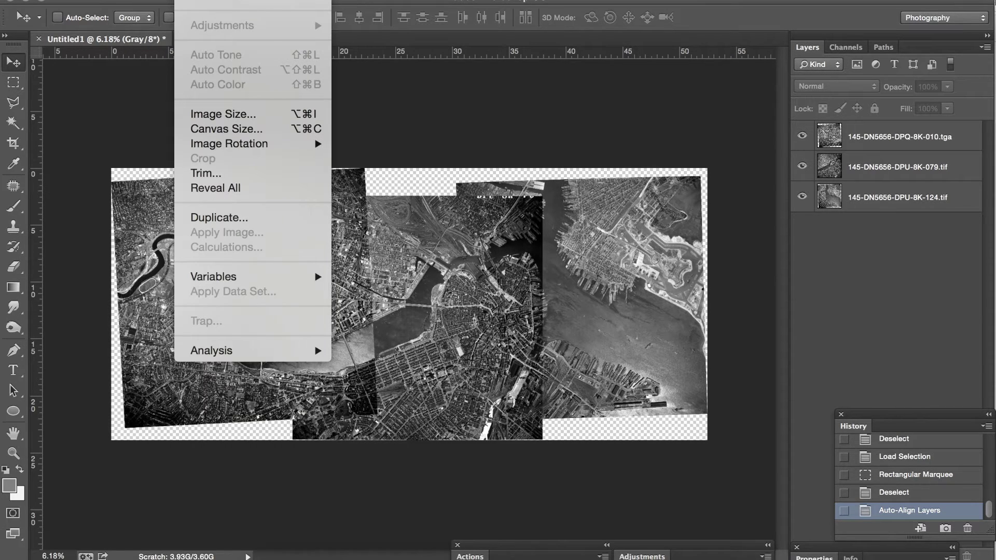
mouse_move(148, 1)
left_click(861, 219)
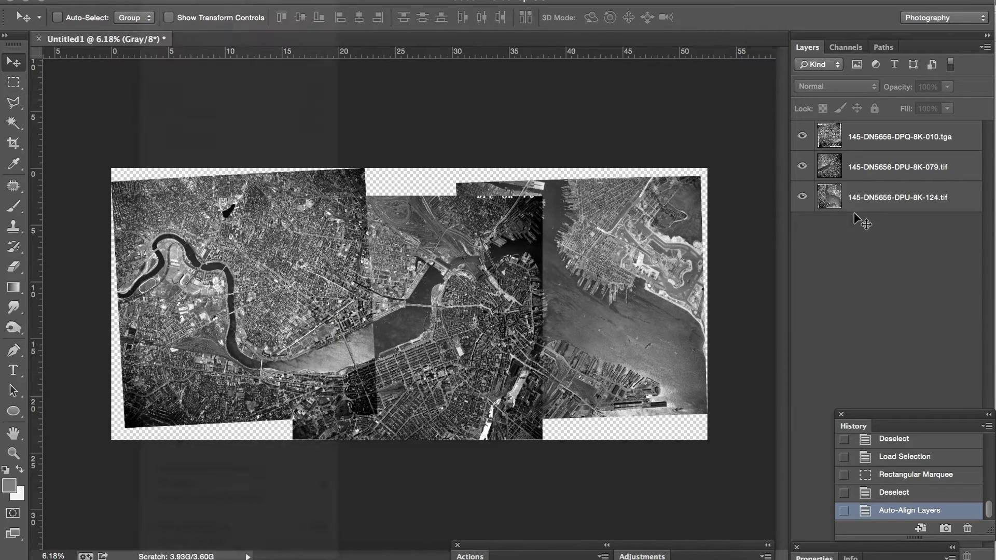
left_click(861, 200)
left_click(858, 143, "shift")
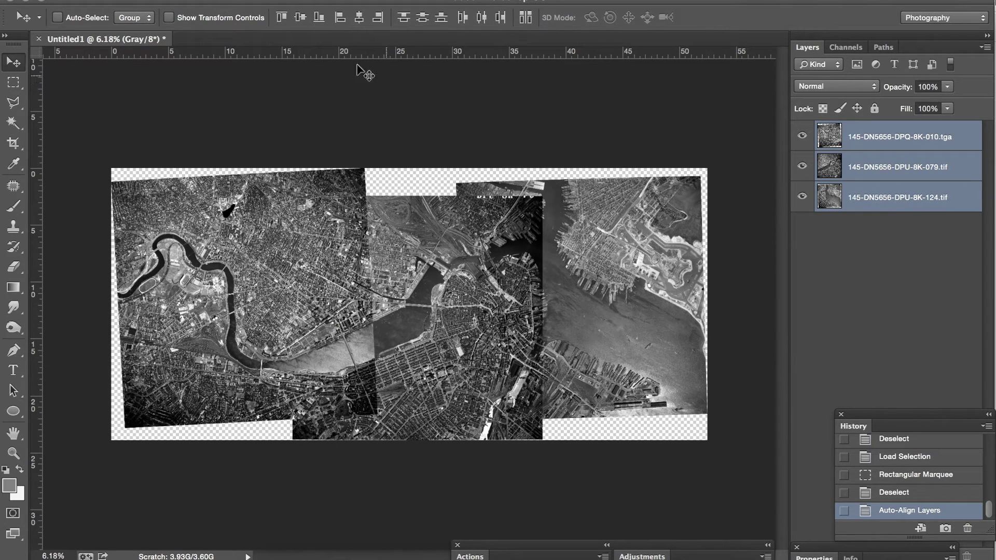
left_click(150, 1)
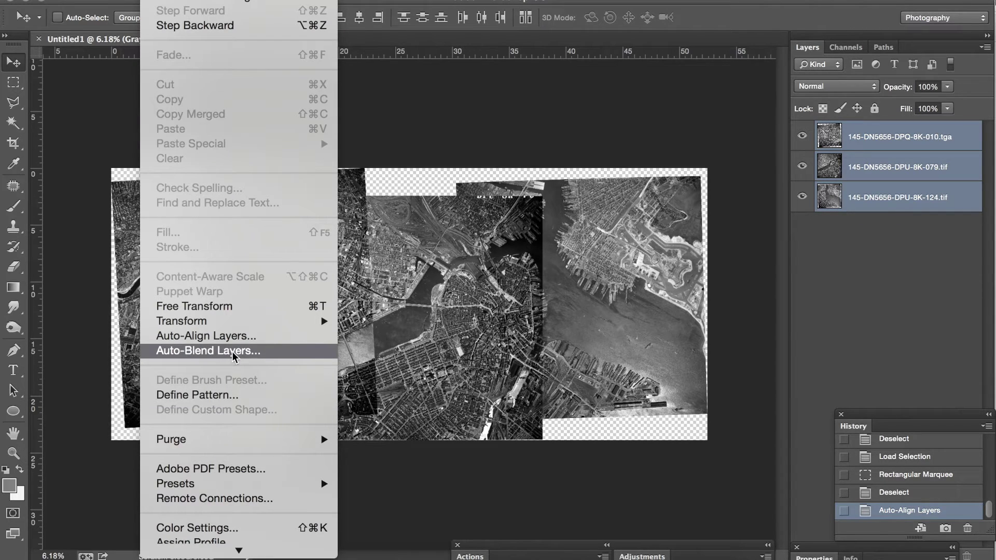
left_click(235, 352)
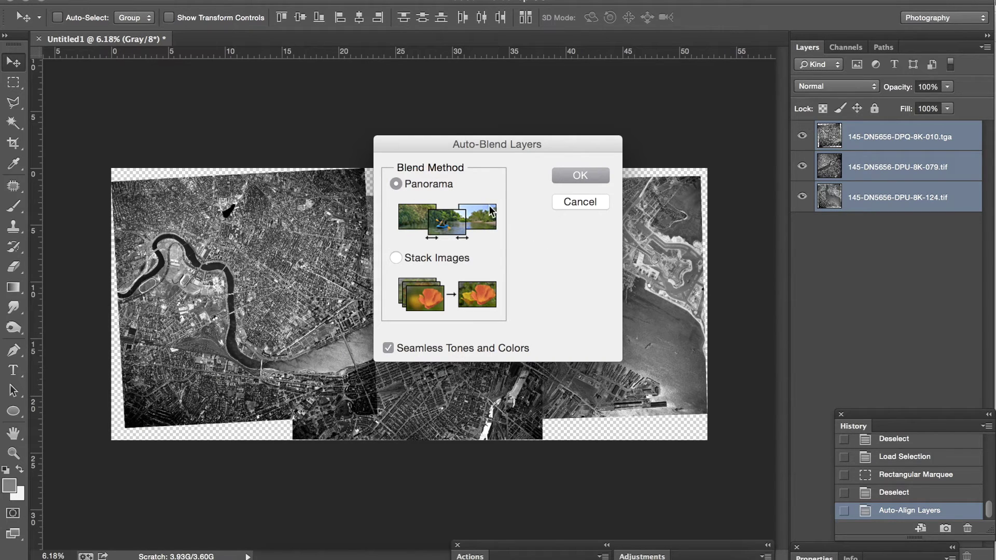
left_click(584, 176)
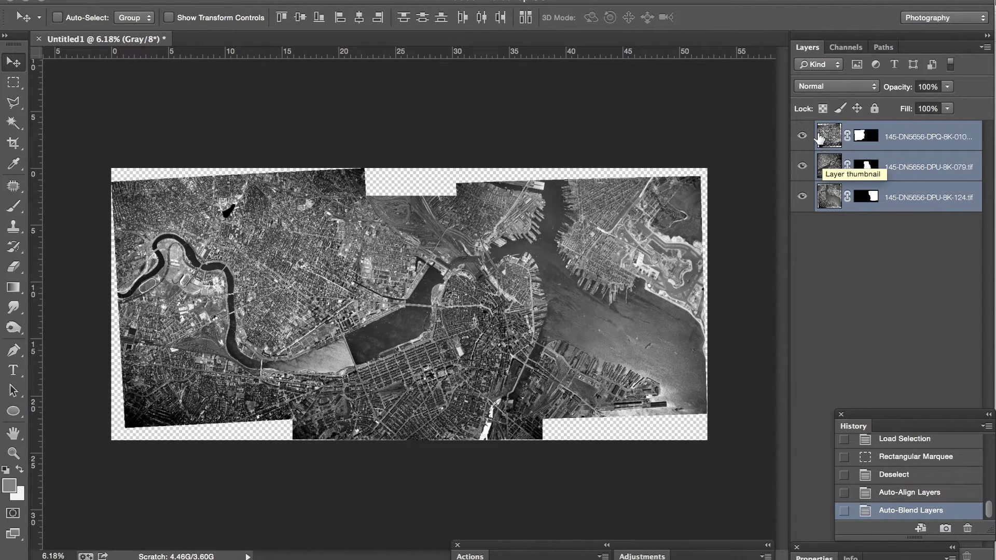
Deselect the layers and inspect the blend masks by hiding and showing the DPQ-8K-010 and DPU-8K-079 layers.
left_click(839, 241)
left_click(803, 137)
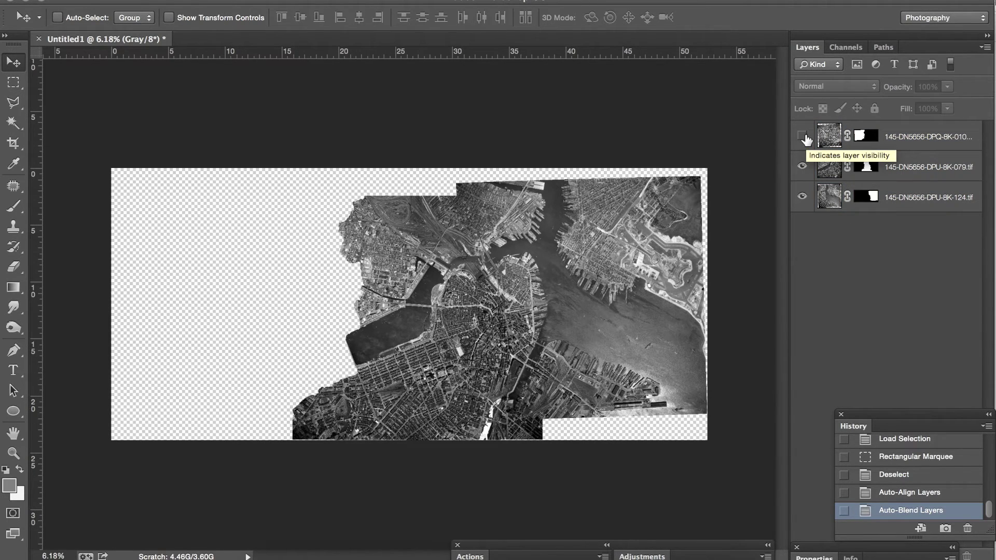
left_click(803, 167)
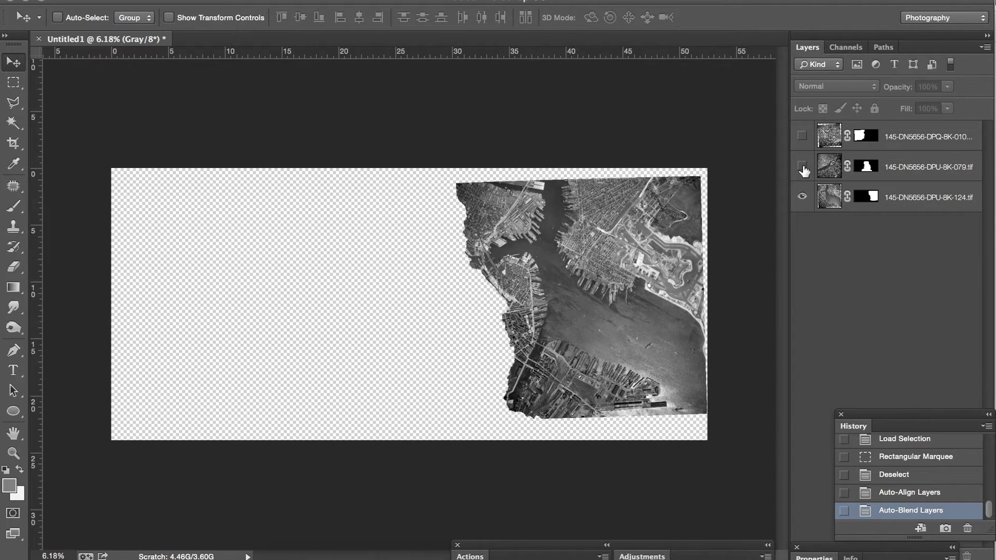
left_click(802, 167)
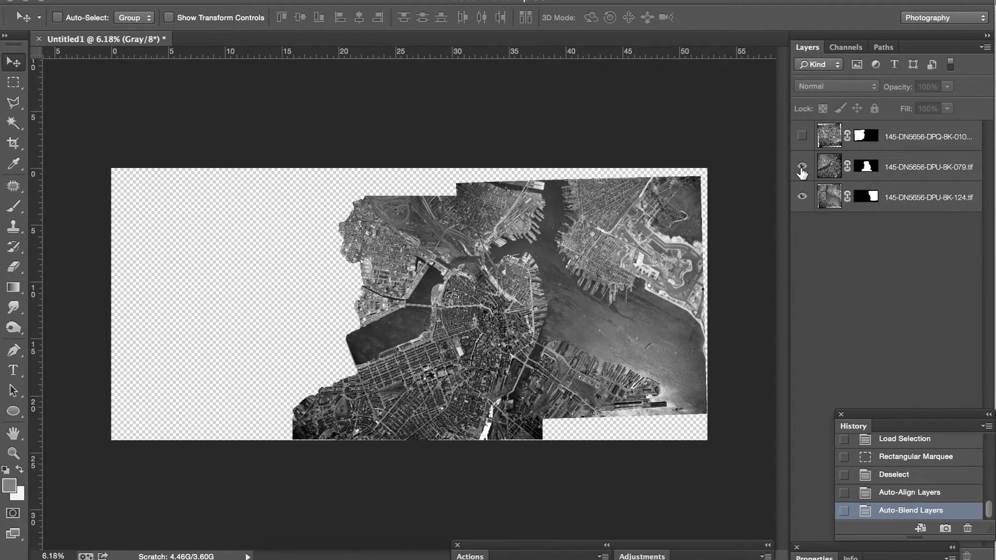
left_click(803, 137)
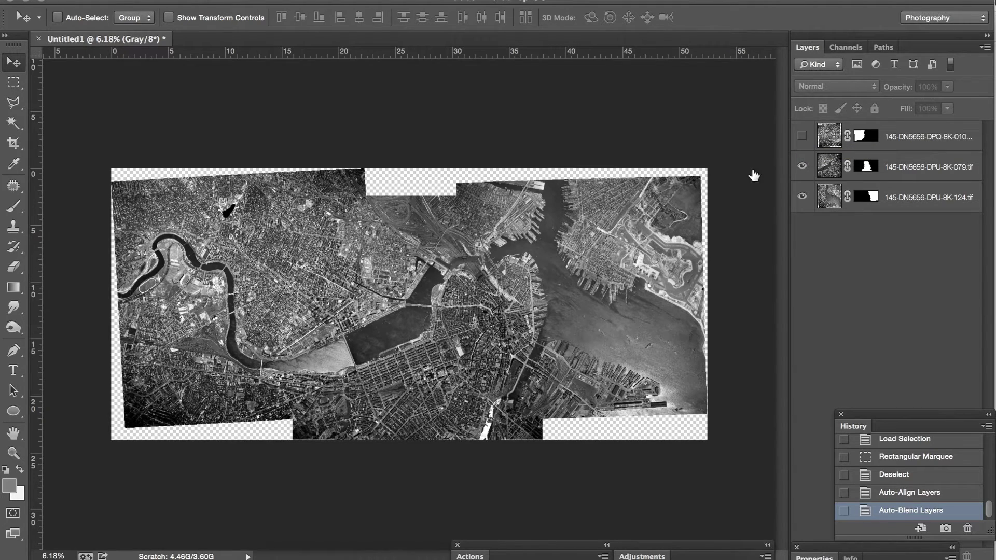
left_click(803, 137)
left_click(803, 137)
Compare the seam across the river near the bridge before and after Auto-Blend Layers using the history states.
scroll(376, 338, "up", 4)
scroll(346, 393, "up", 3)
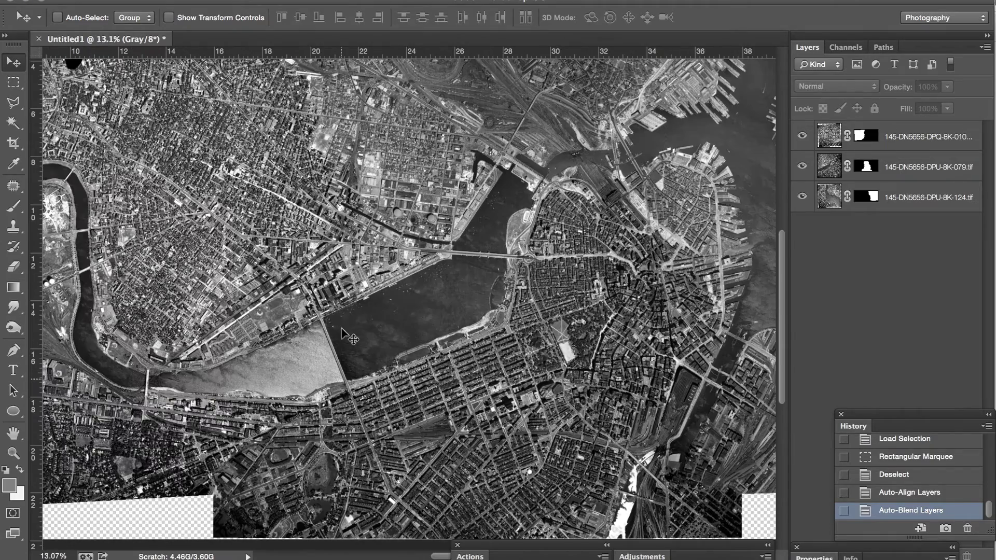
scroll(338, 384, "up", 1)
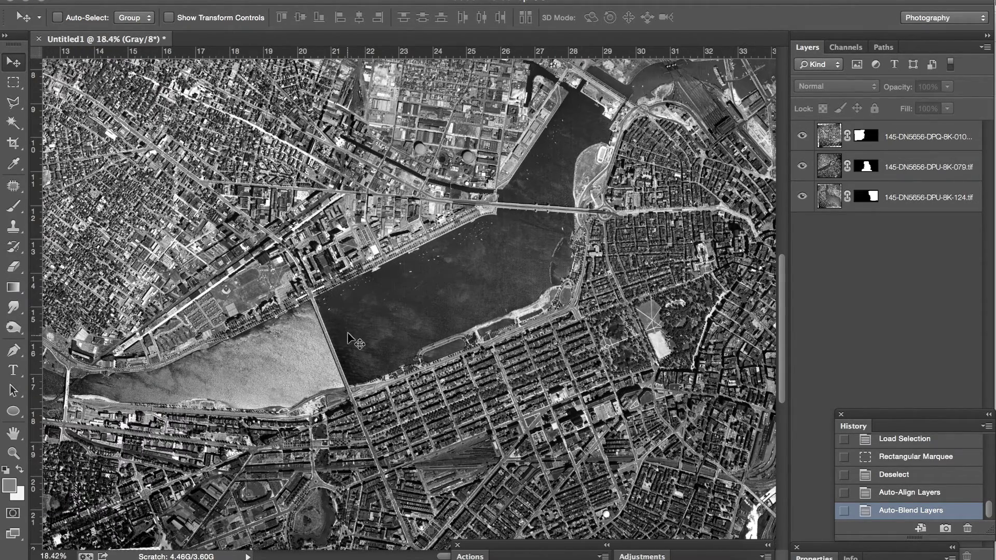
left_click(859, 493)
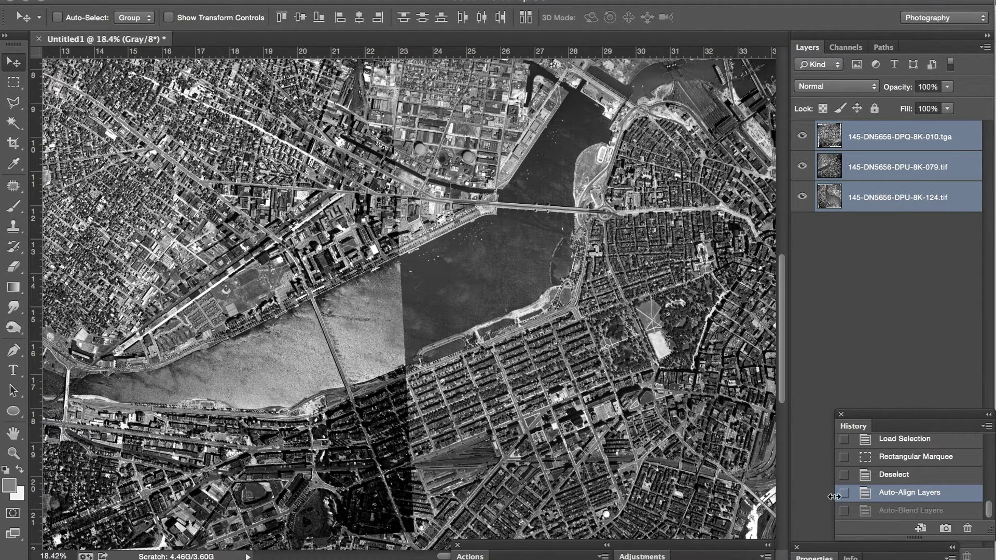
left_click(893, 512)
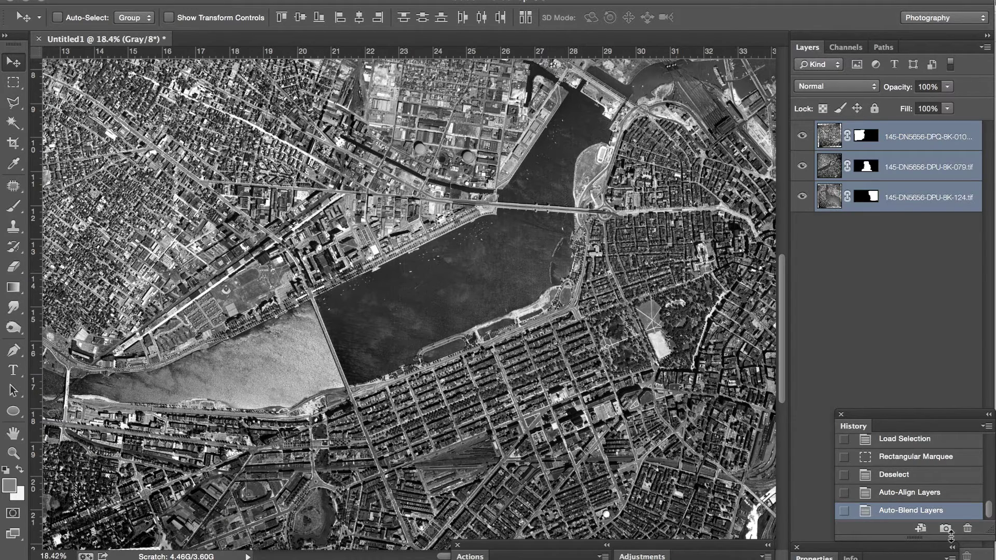
left_click(882, 493)
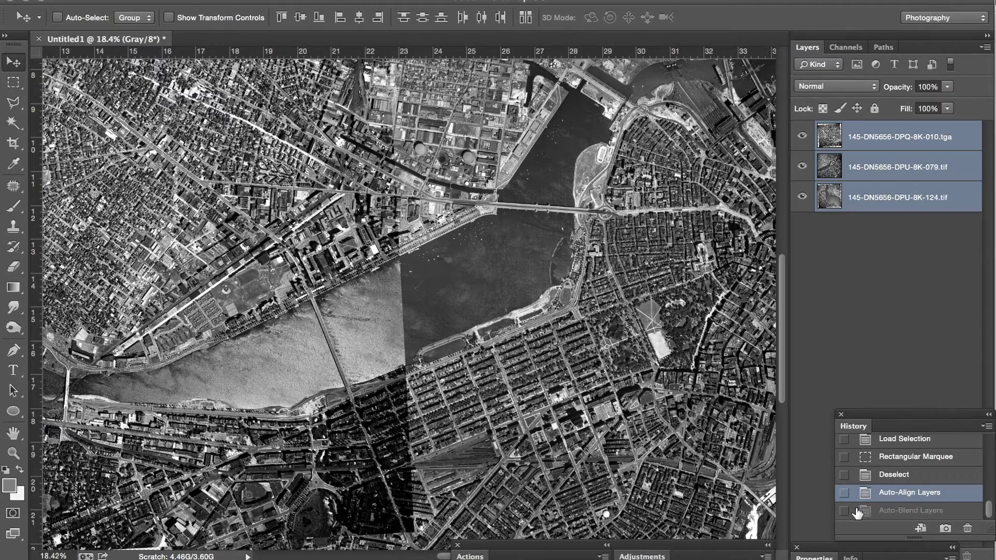
left_click(882, 511)
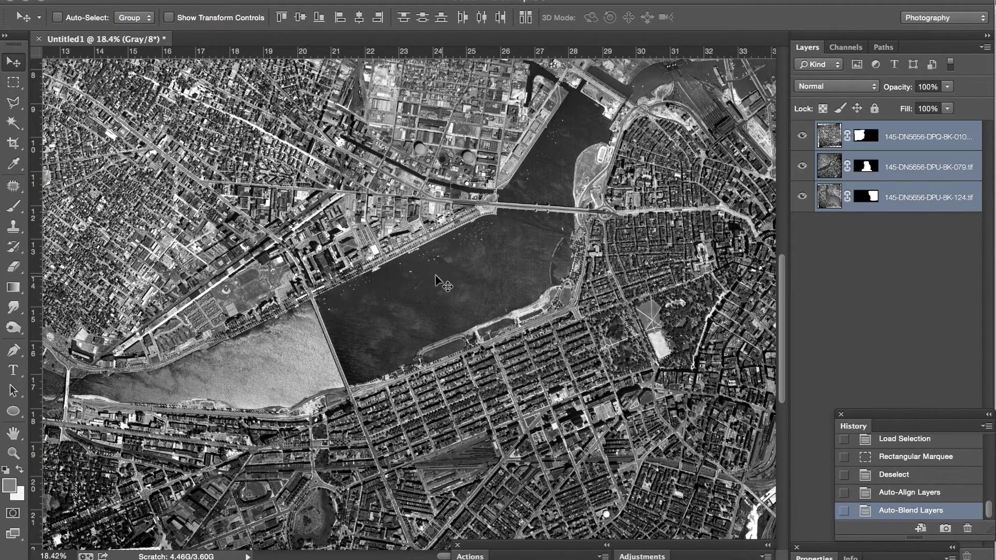
Examine the blended seam through the neighborhoods north of the river by hiding and showing the DPU-8K-079 layer.
left_click_drag(412, 193, 436, 270)
scroll(436, 269, "up", 5)
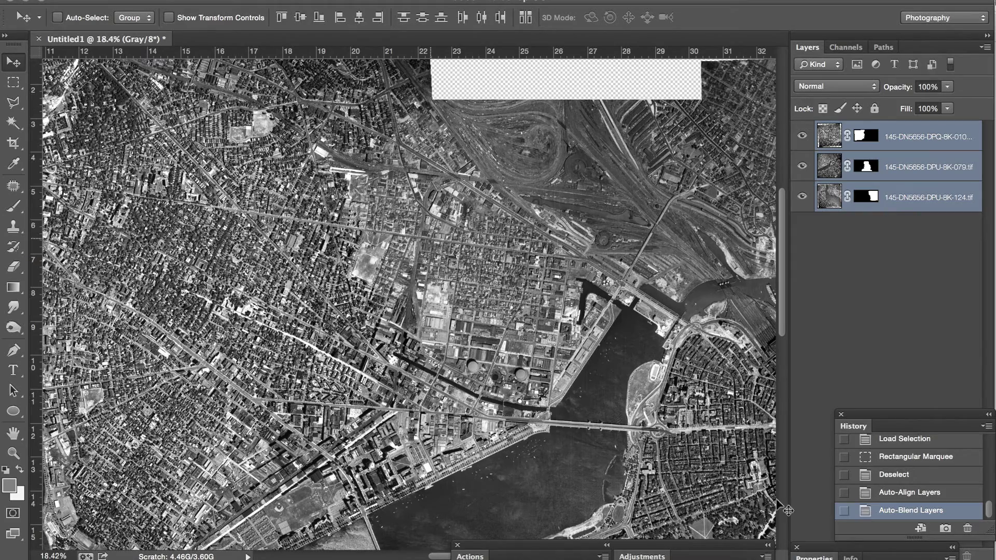
scroll(430, 234, "up", 2)
scroll(483, 275, "down", 1)
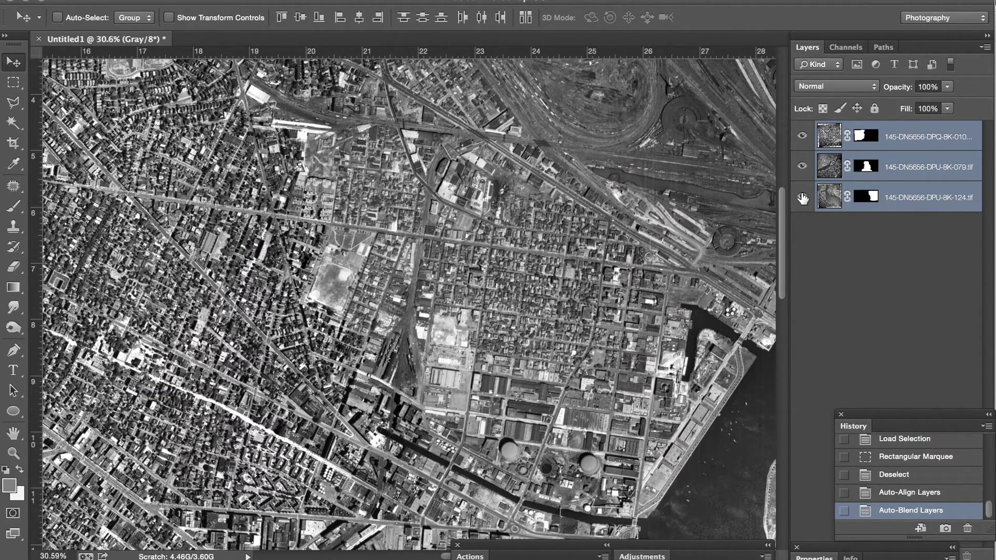
left_click(803, 166)
left_click(803, 166)
left_click(805, 166)
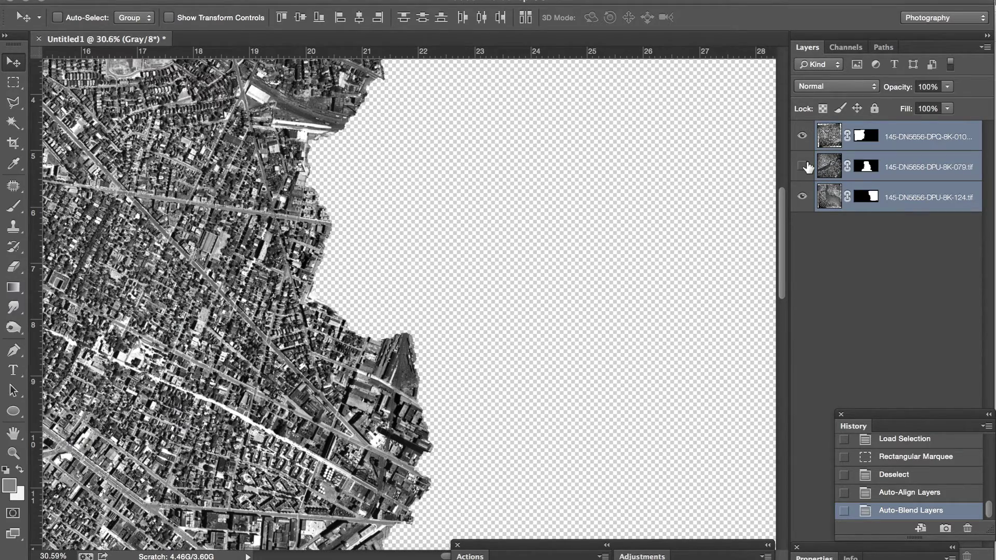
left_click(803, 166)
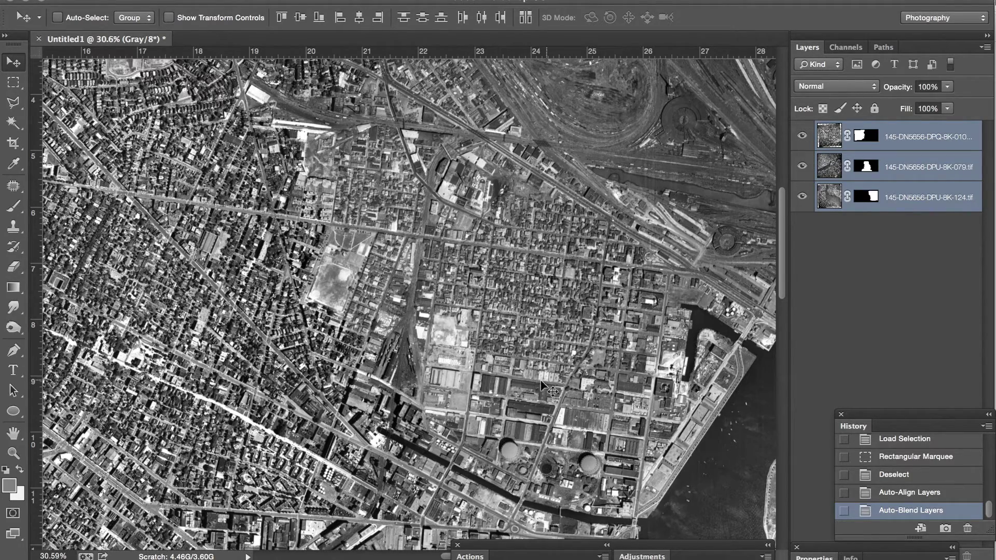
Inspect the seam around the rail yard in close-up with the DPU-8K-079 layer hidden and shown, then review the whole mosaic.
scroll(424, 358, "up", 5)
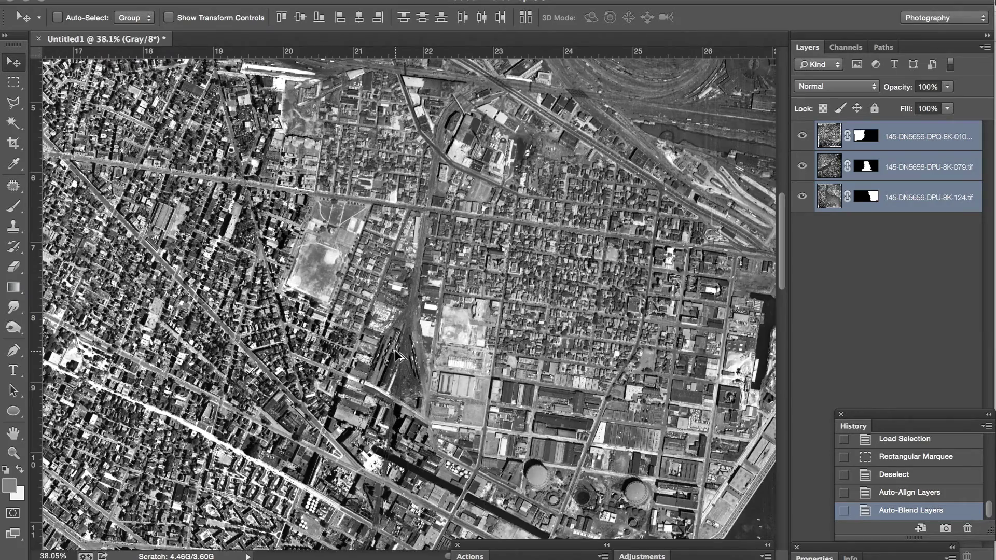
scroll(400, 357, "up", 2)
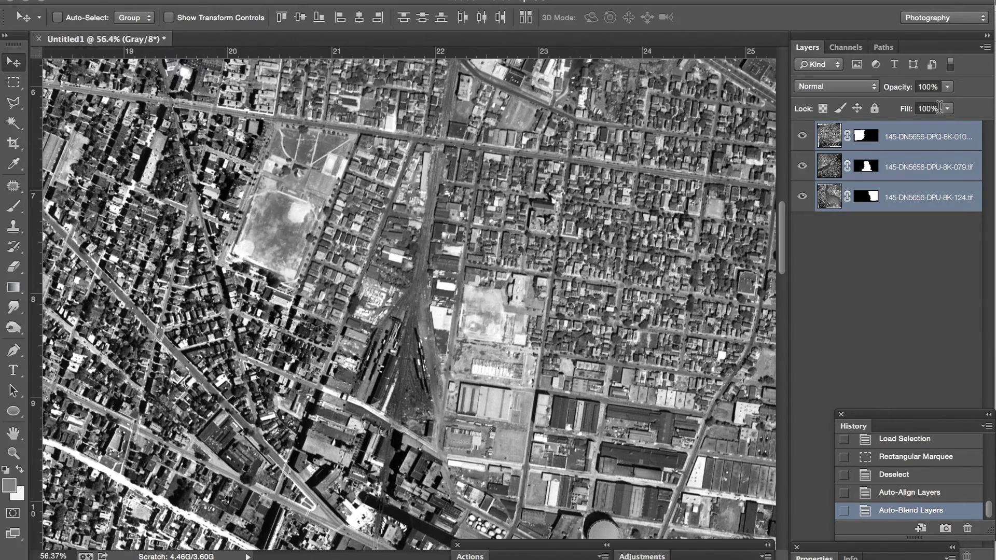
left_click(801, 167)
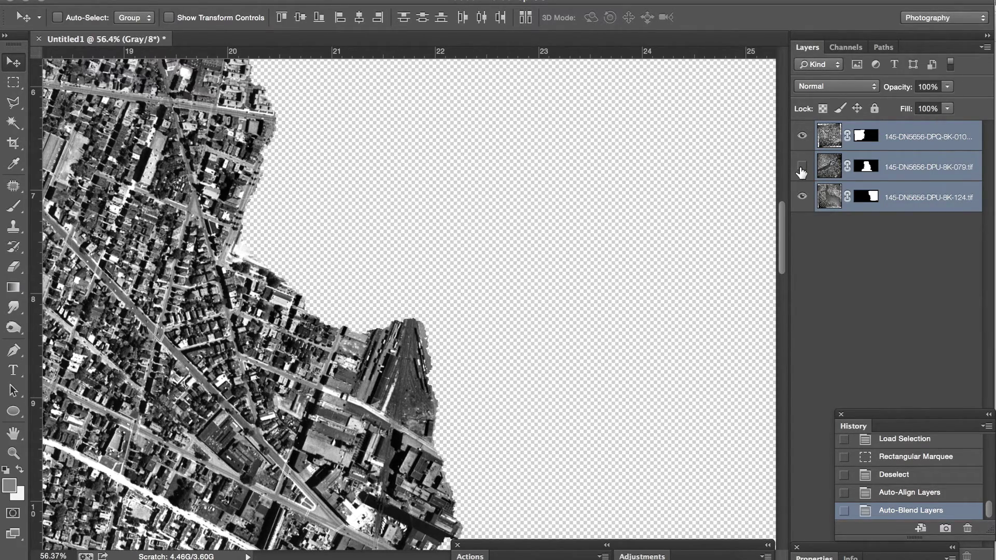
left_click(801, 167)
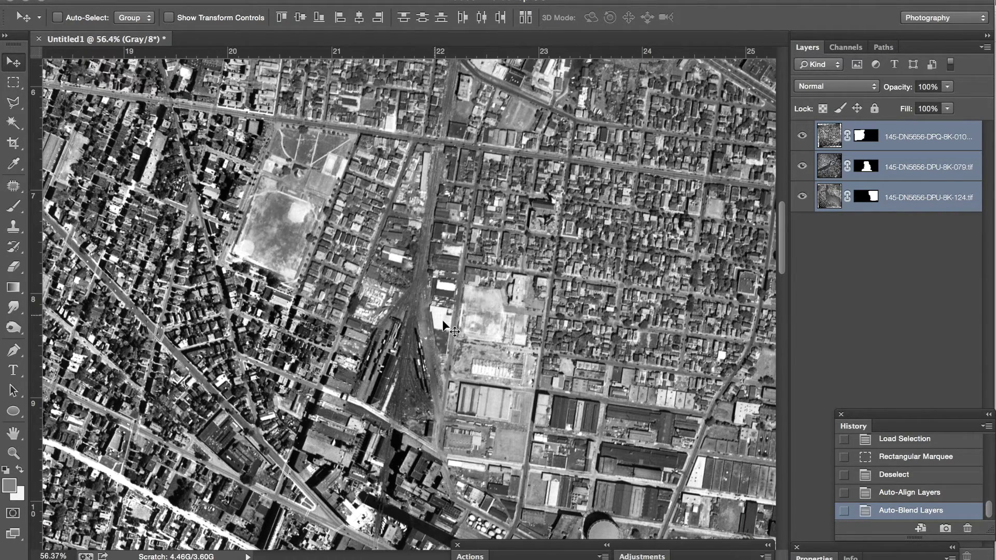
left_click(802, 167)
left_click(802, 167)
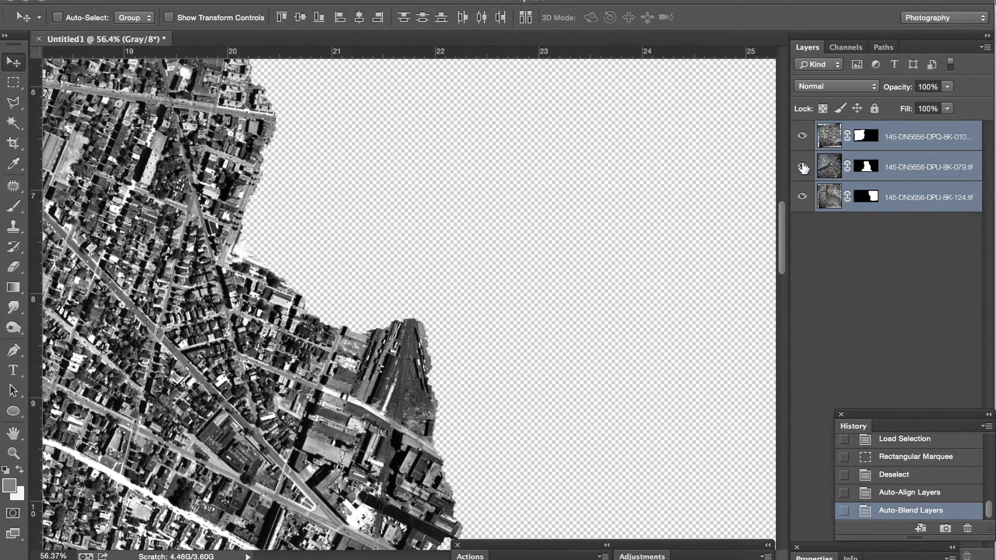
scroll(407, 337, "up", 2)
scroll(408, 337, "up", 2)
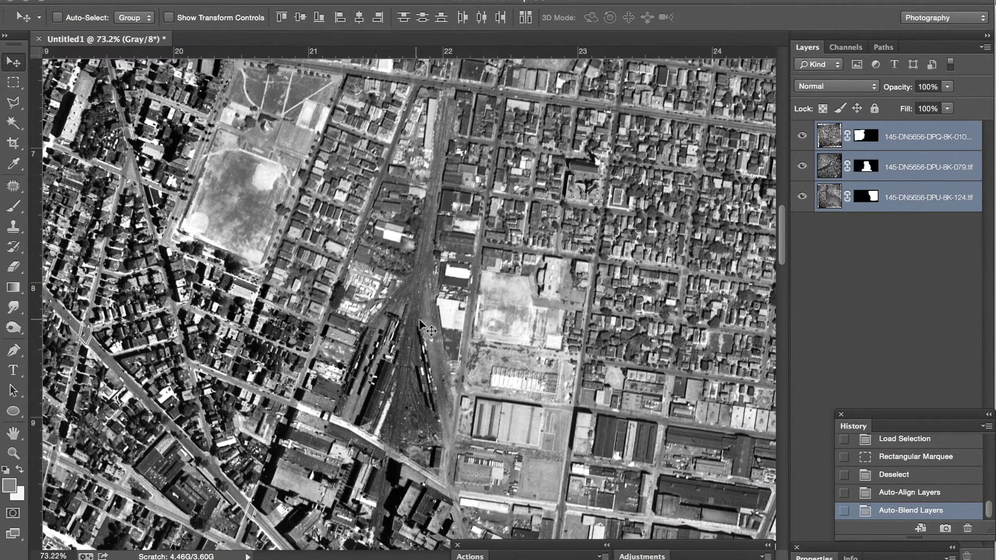
scroll(433, 335, "down", 5)
scroll(433, 335, "down", 8)
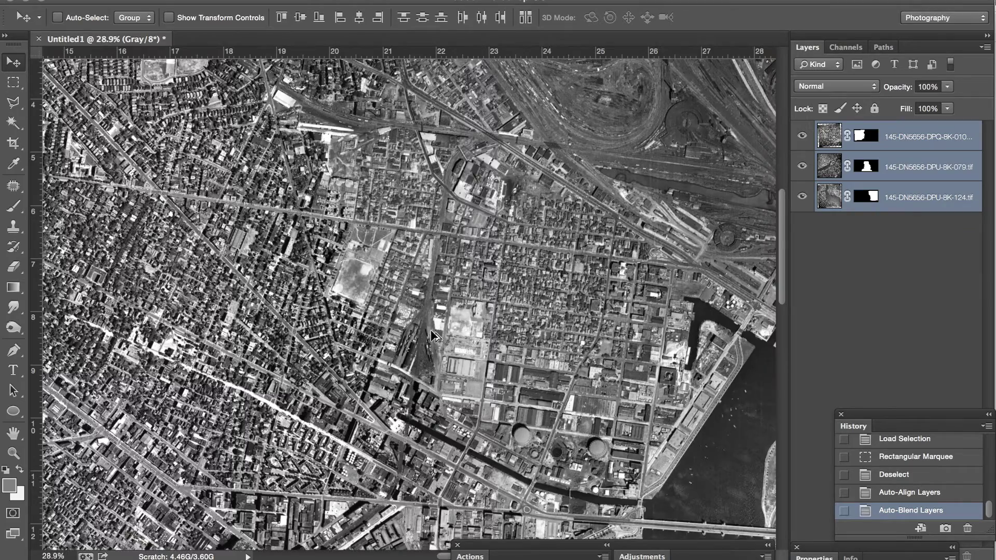
scroll(534, 324, "down", 3)
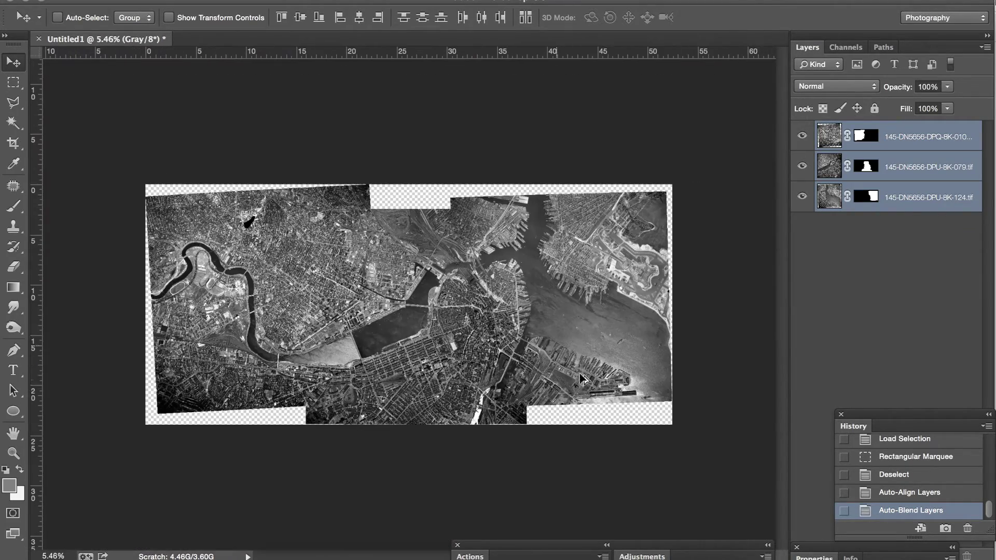
Merge the three selected, blended photo layers into a single layer.
scroll(472, 285, "up", 2)
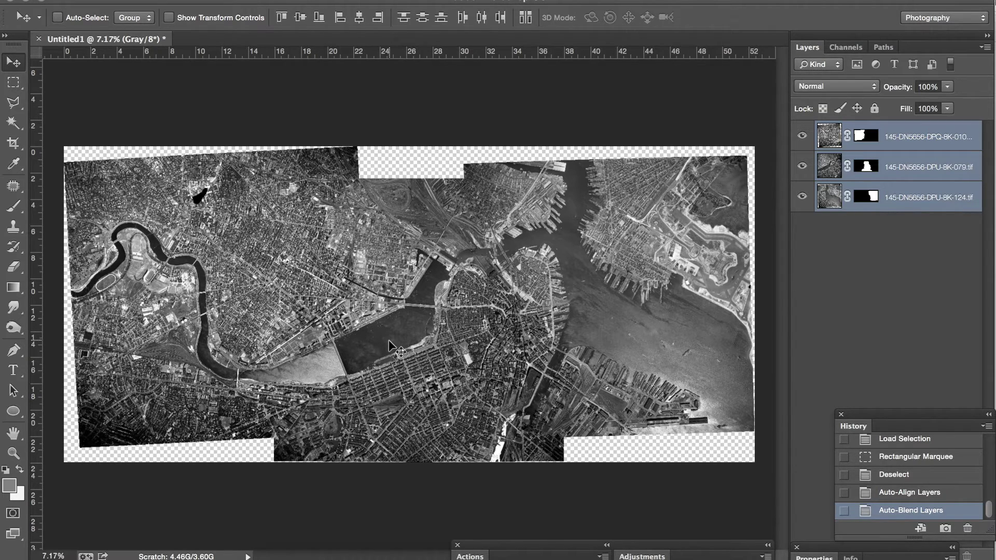
key("c")
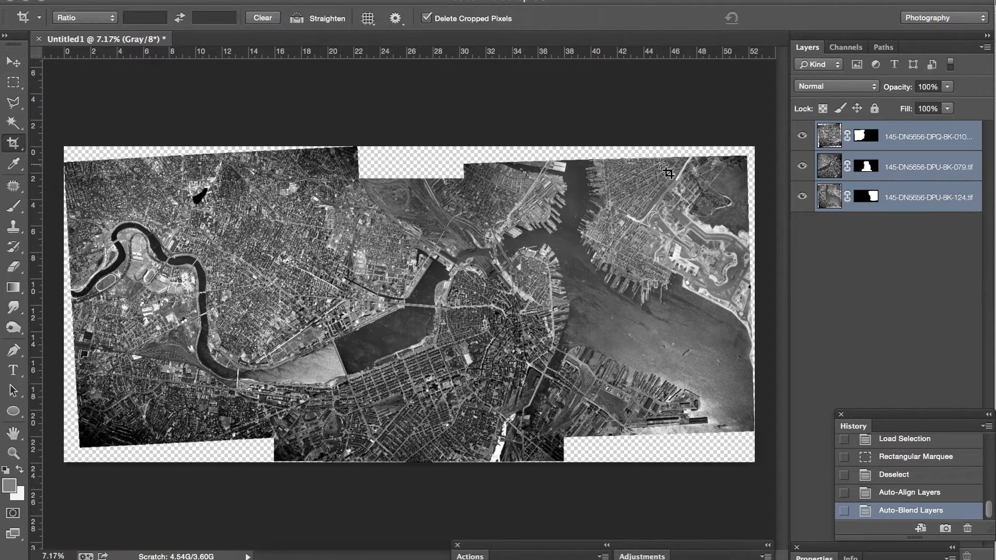
right_click(901, 168)
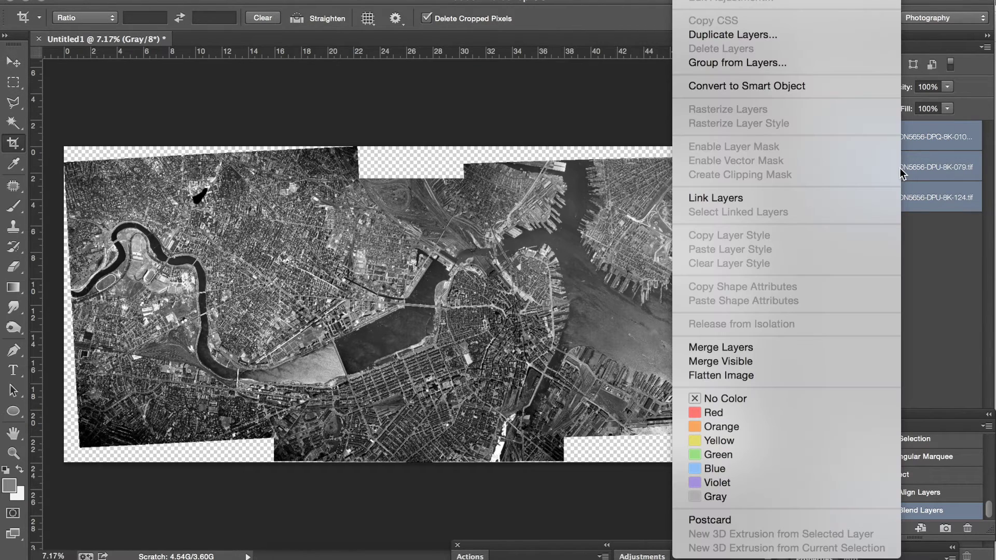
left_click(786, 350)
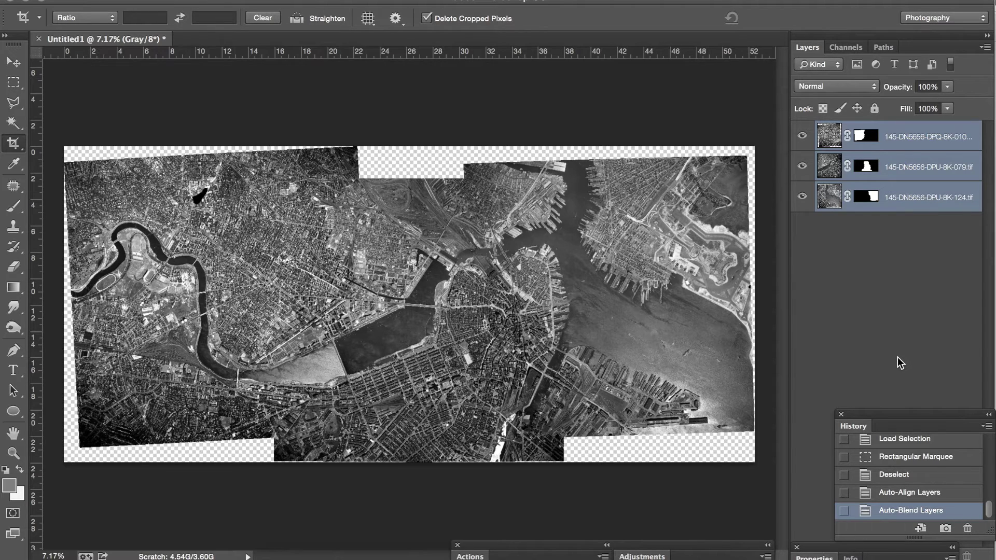
left_click(890, 196)
right_click(893, 197)
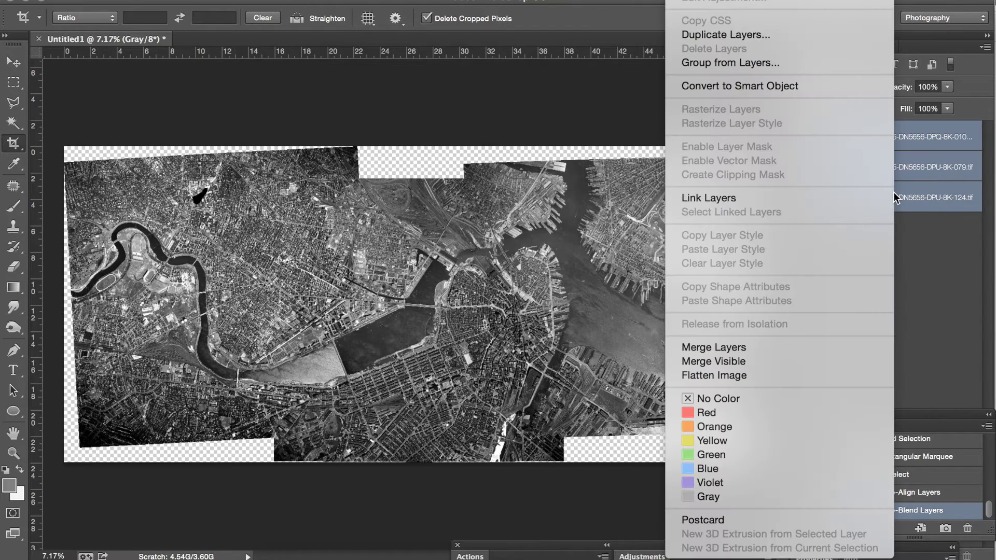
left_click(729, 350)
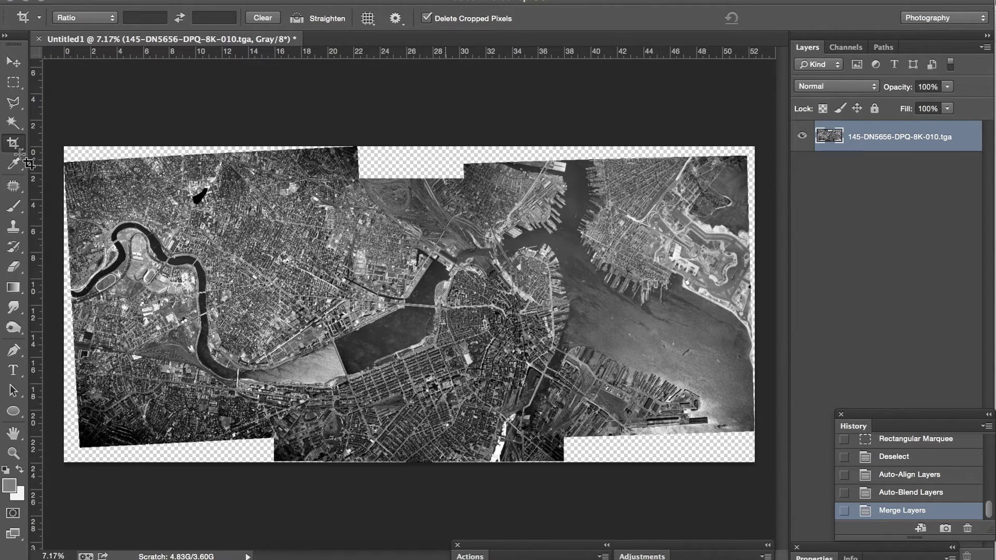
Crop the merged mosaic on all four sides to a clean rectangle that excludes the transparent edges.
left_click(14, 144)
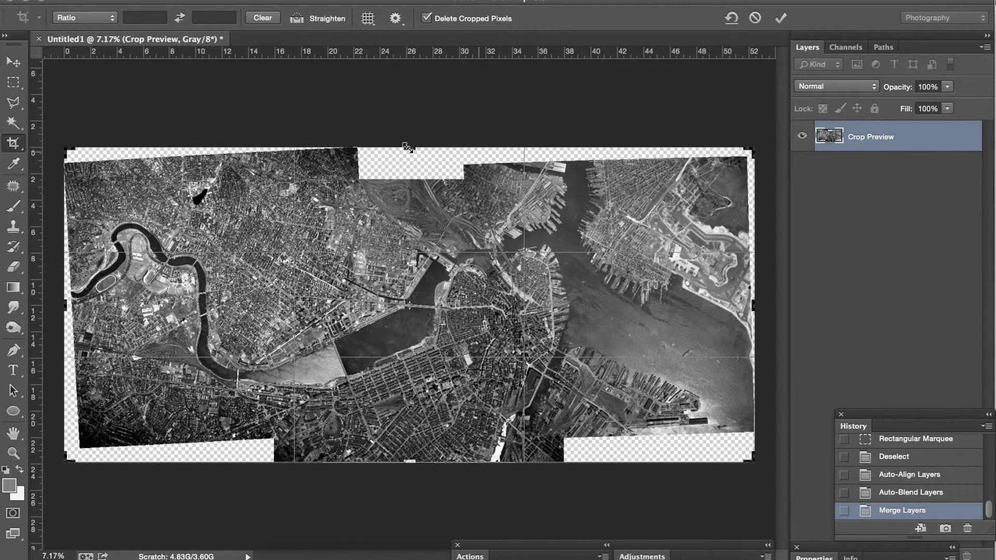
left_click_drag(409, 148, 408, 166)
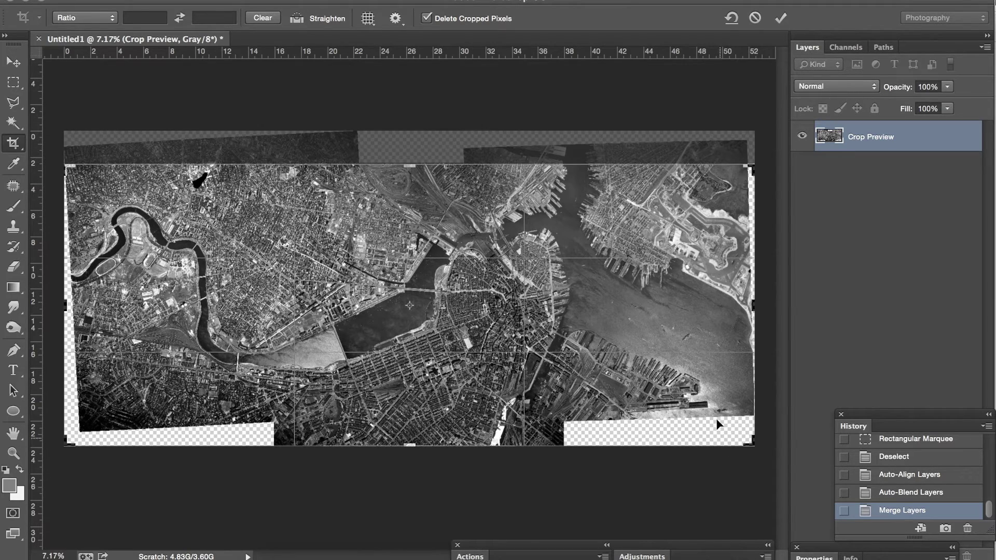
left_click_drag(751, 306, 748, 306)
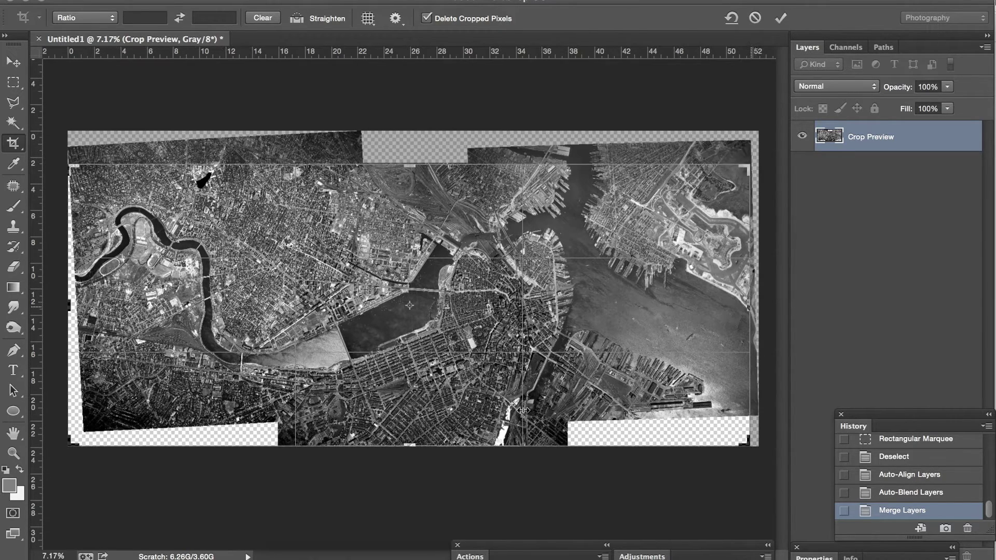
left_click_drag(410, 445, 410, 426)
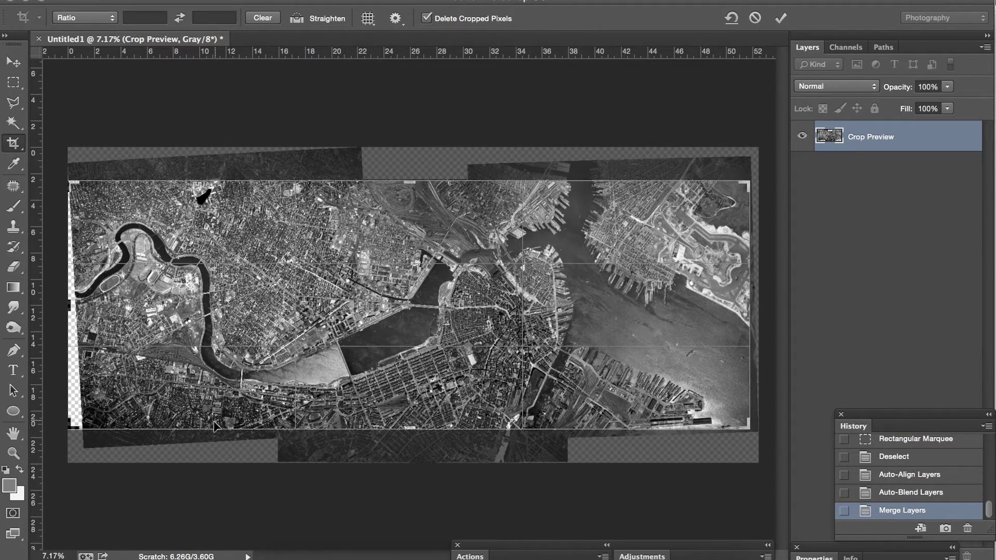
left_click_drag(70, 308, 76, 308)
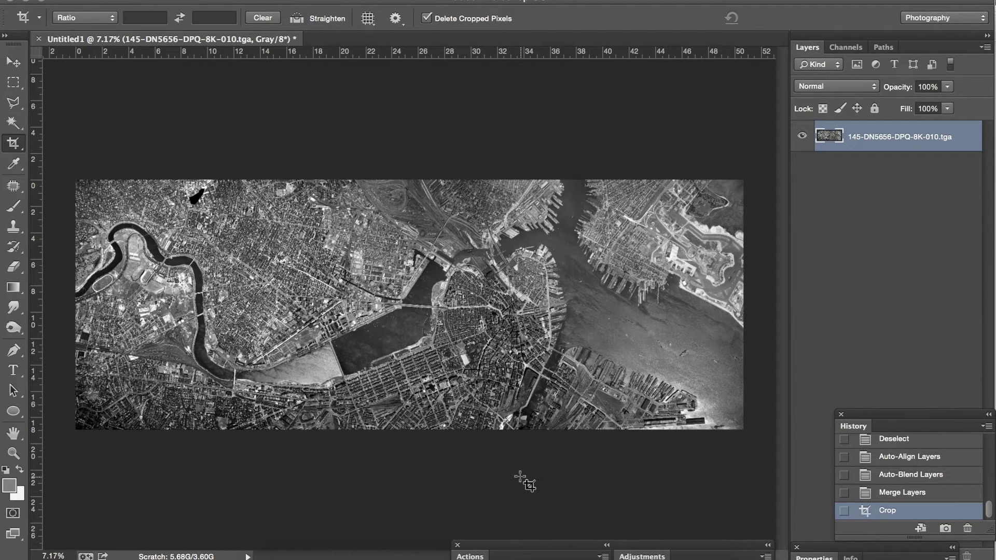
Open Levels for the cropped mosaic and set the input levels to 7 for shadows, 1.24 for midtones and 221 for highlights.
key("super")
key("super+l")
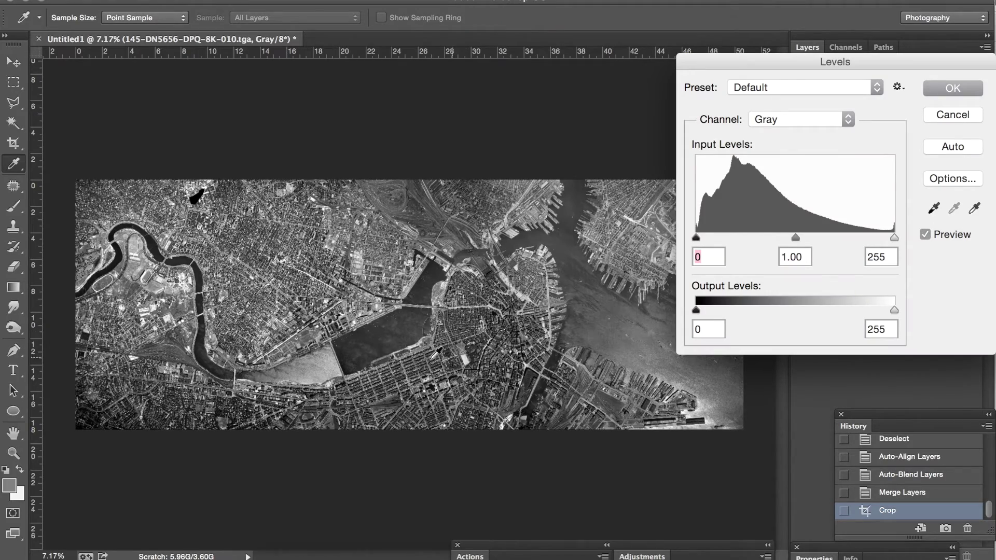
scroll(483, 349, "up", 5)
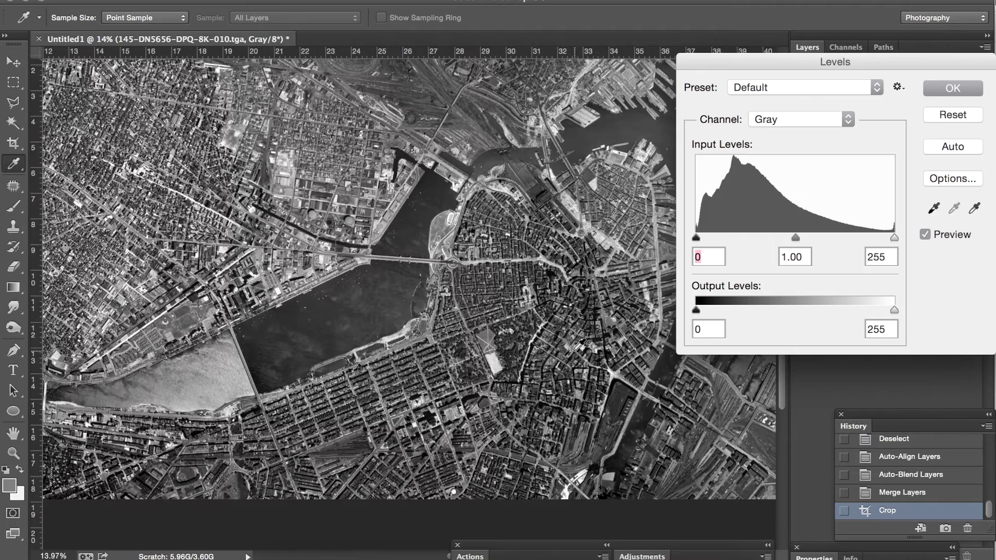
scroll(493, 366, "up", 2)
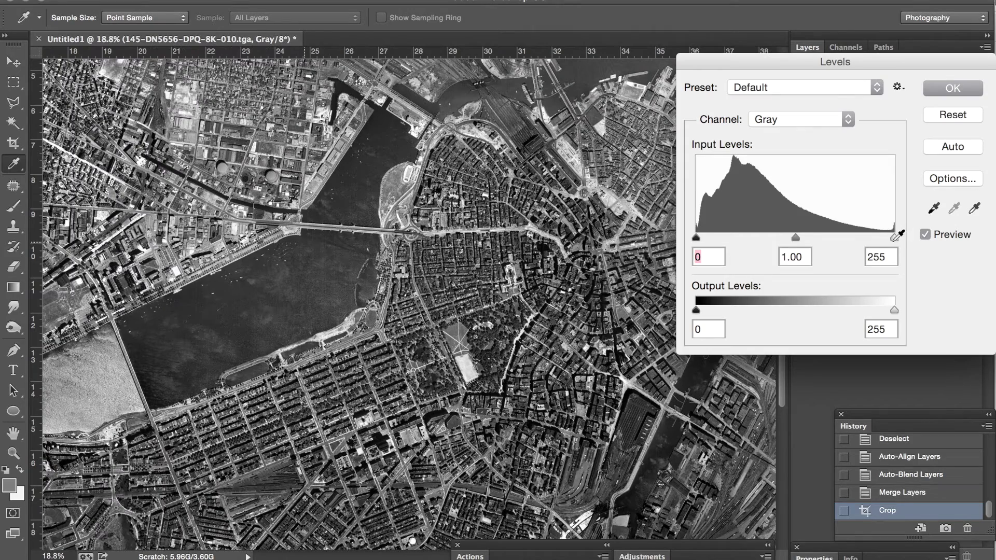
left_click_drag(894, 238, 867, 239)
left_click_drag(698, 237, 701, 239)
left_click_drag(784, 238, 767, 237)
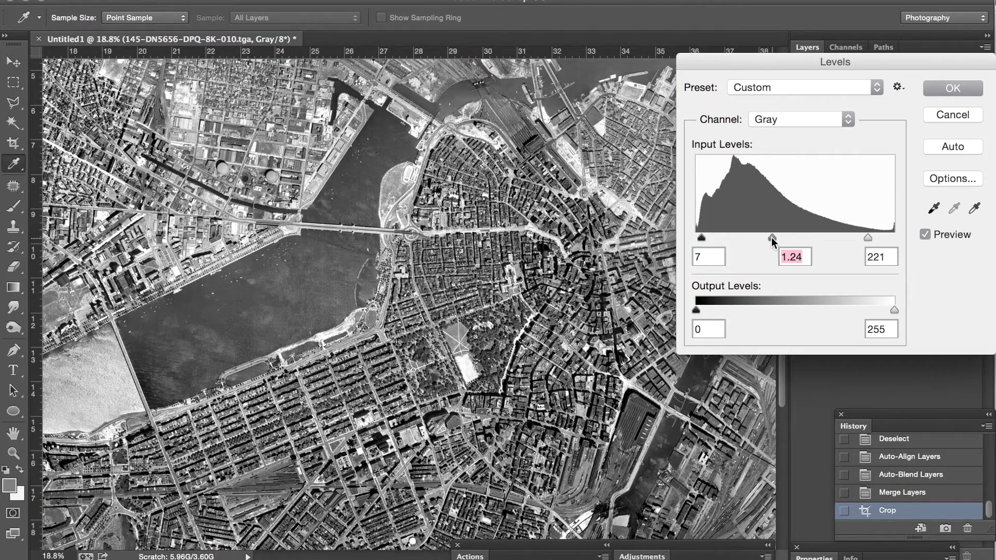
Check the street grid and park in close-up, set the midtone input level to 1.35 and apply the Levels adjustment.
left_click_drag(421, 375, 443, 370)
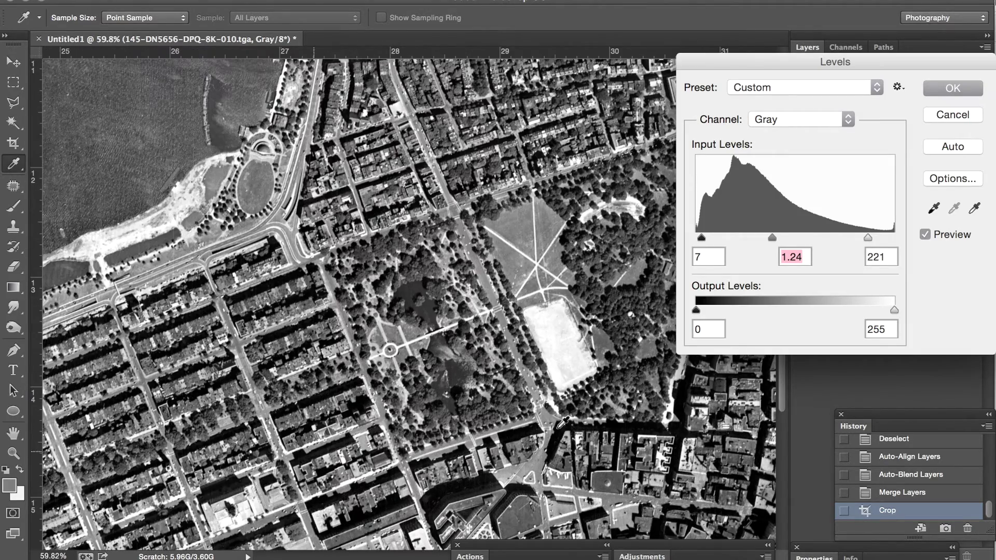
scroll(387, 395, "up", 1)
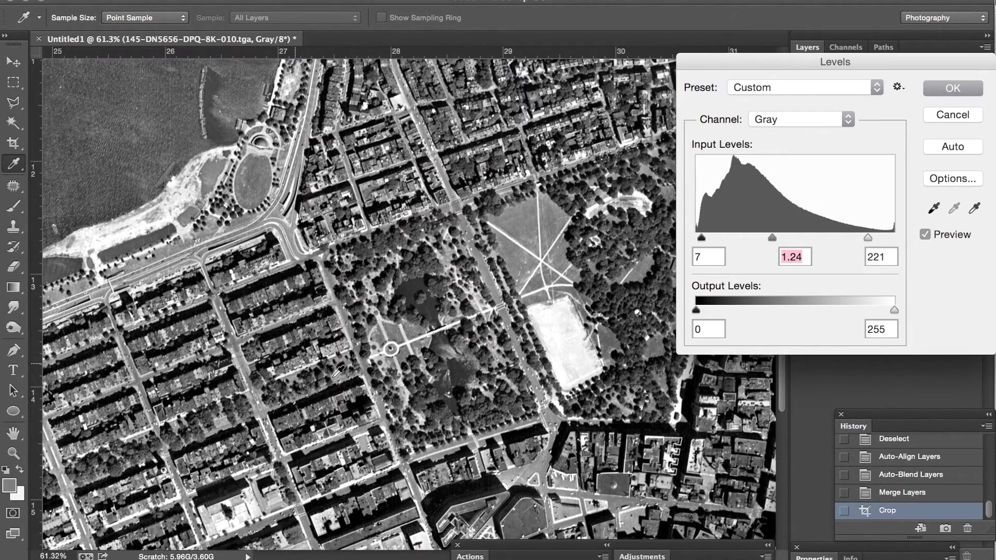
scroll(338, 372, "up", 2)
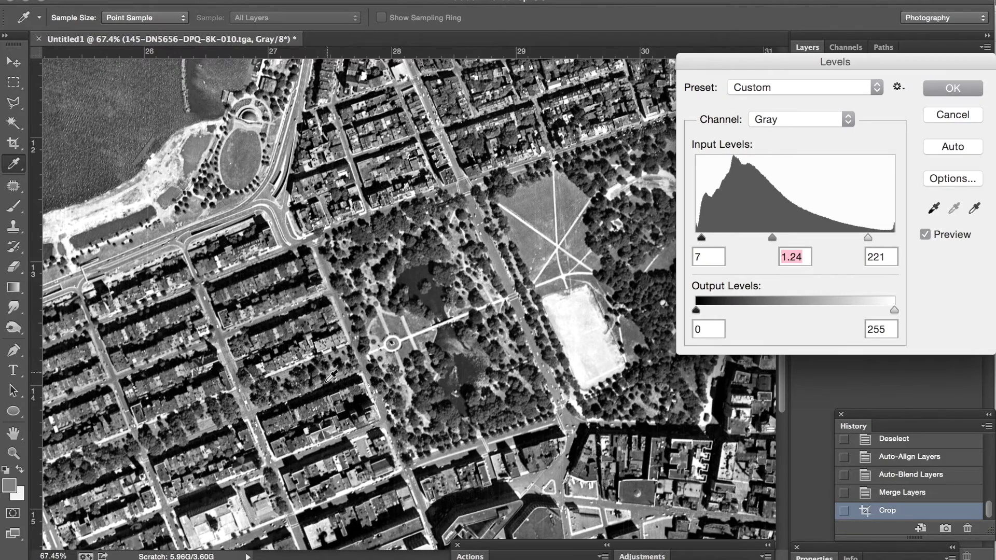
left_click(441, 323)
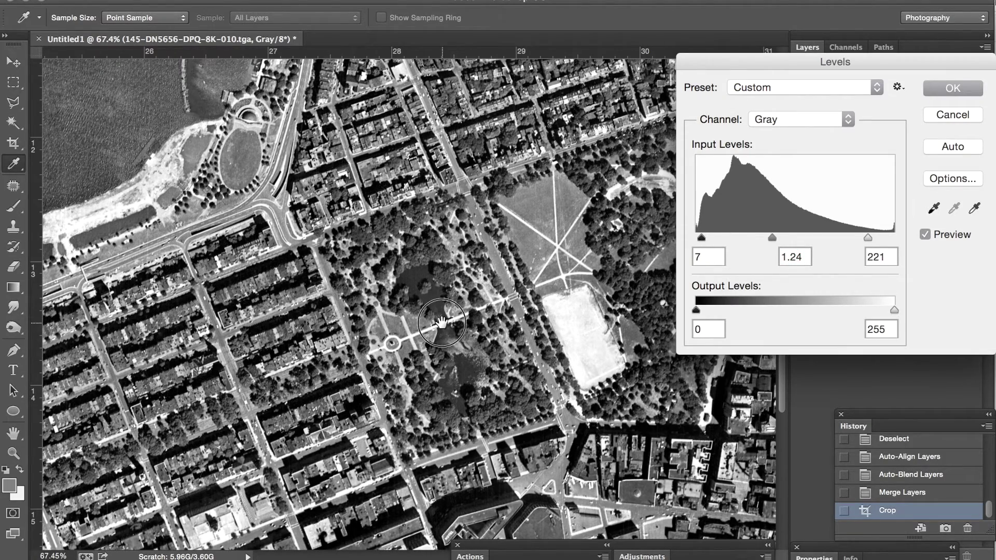
left_click_drag(441, 322, 565, 249)
scroll(411, 374, "up", 1)
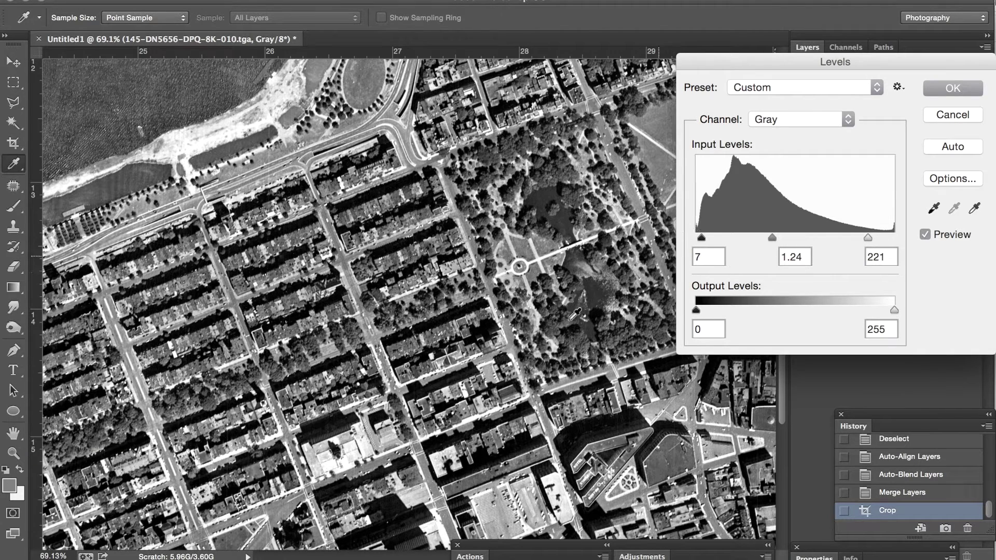
left_click_drag(771, 238, 767, 239)
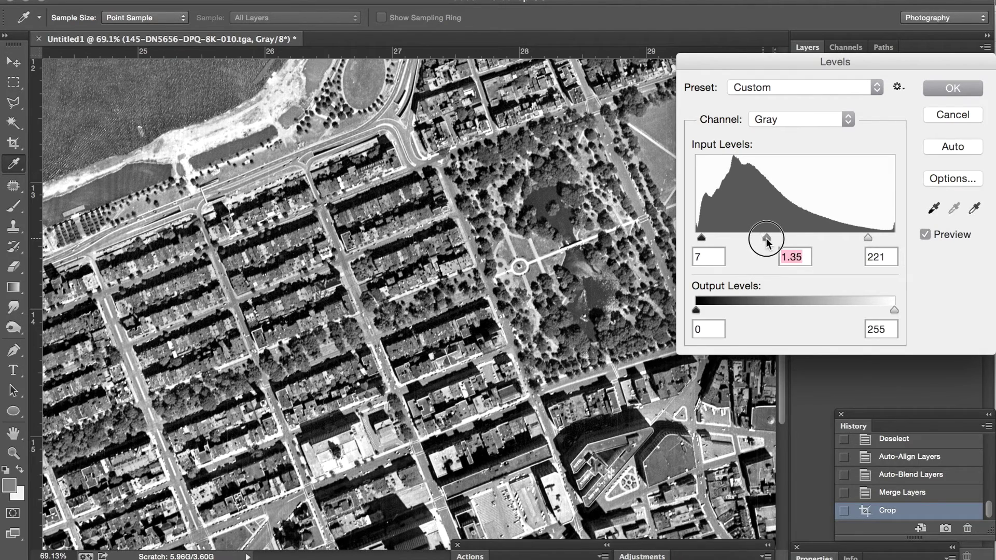
left_click(954, 88)
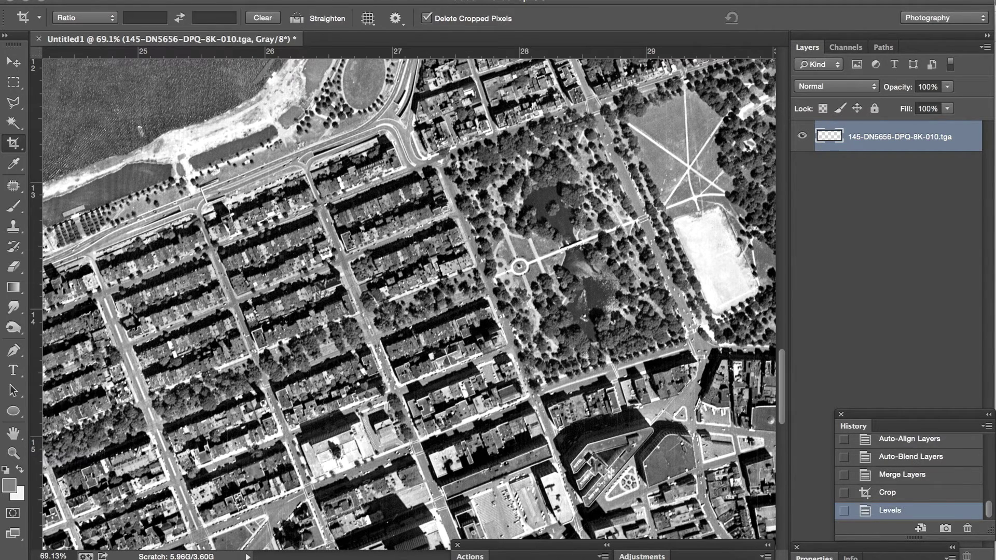
Apply a Brightness/Contrast adjustment to the mosaic with brightness set to 15.
left_click(231, 1)
mouse_move(231, 25)
left_click(383, 27)
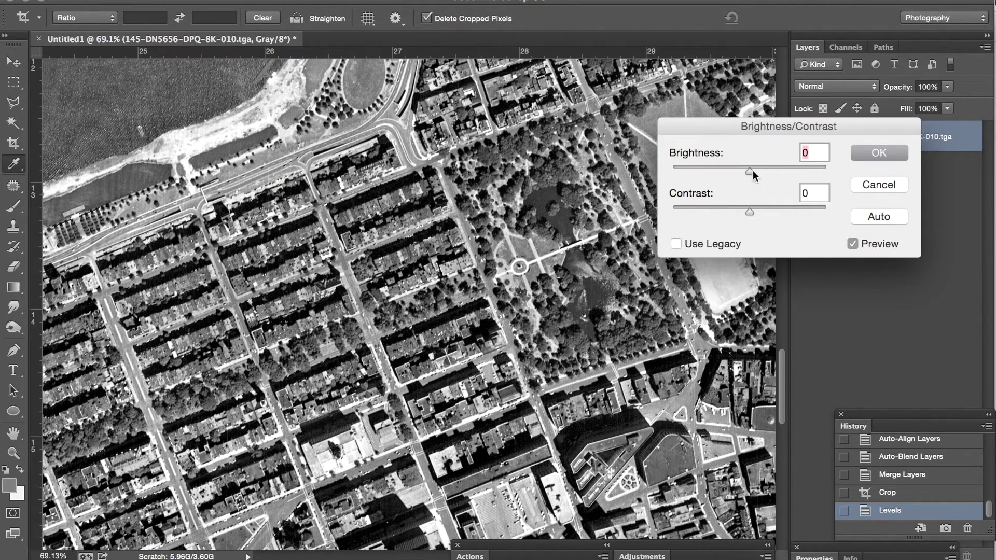
left_click_drag(752, 171, 758, 171)
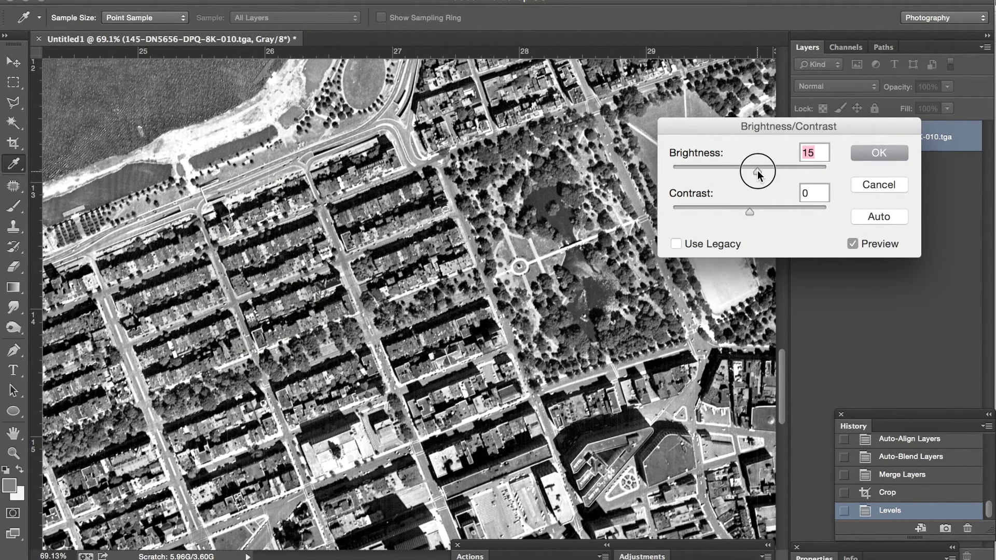
left_click(873, 155)
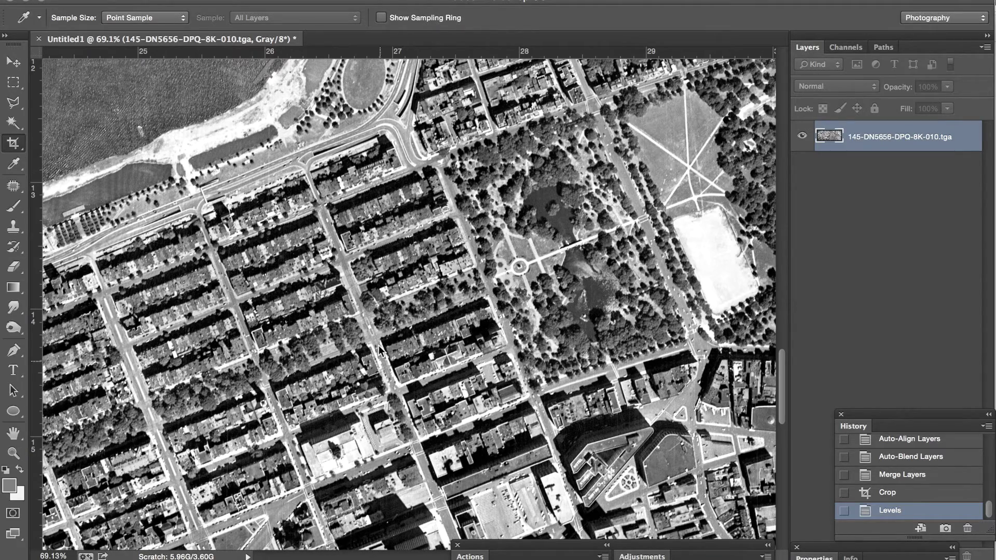
Examine the tonal adjustments across the city center and in close-up over the neighborhoods north of the river.
scroll(337, 231, "down", 3)
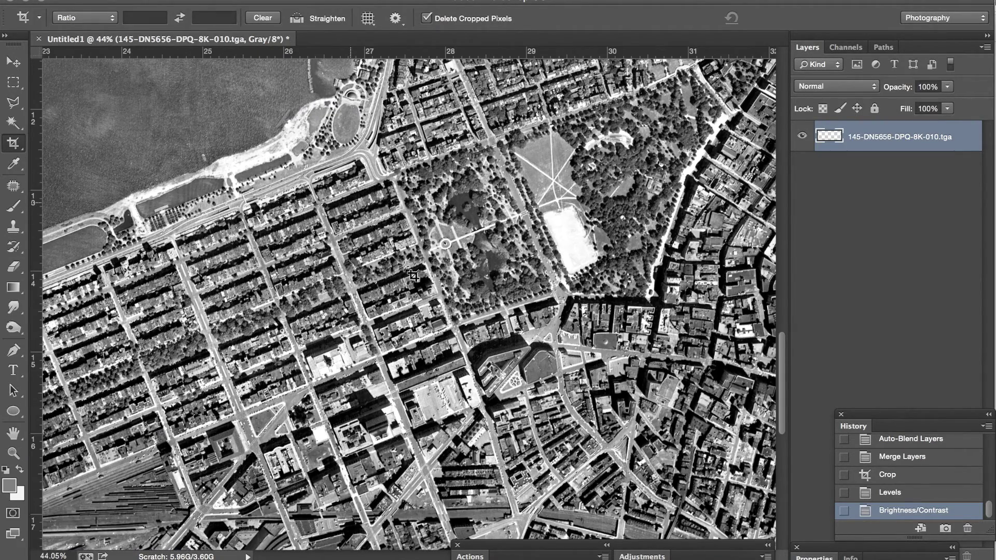
scroll(412, 275, "down", 3)
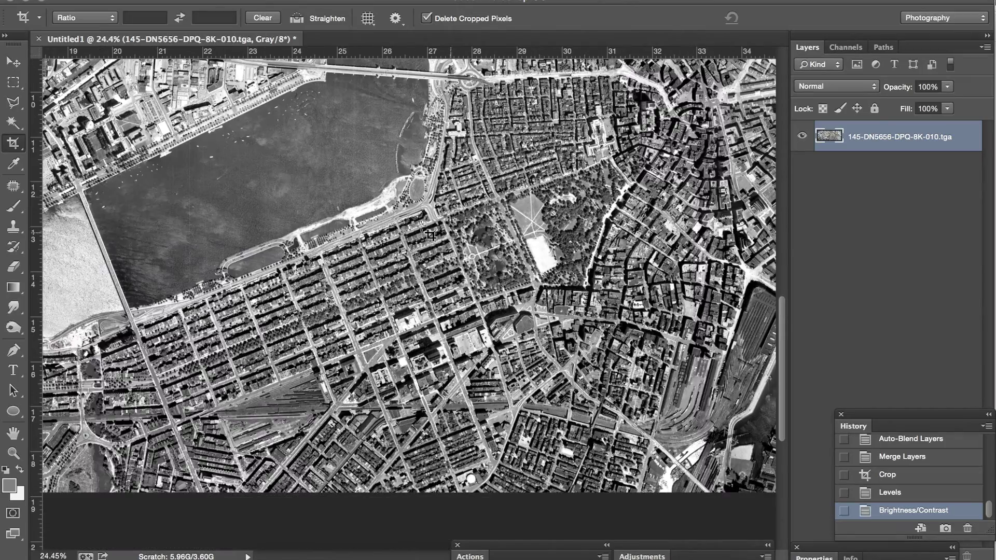
scroll(274, 145, "up", 5)
scroll(273, 146, "left", 10)
scroll(253, 184, "up", 5)
scroll(253, 185, "left", 10)
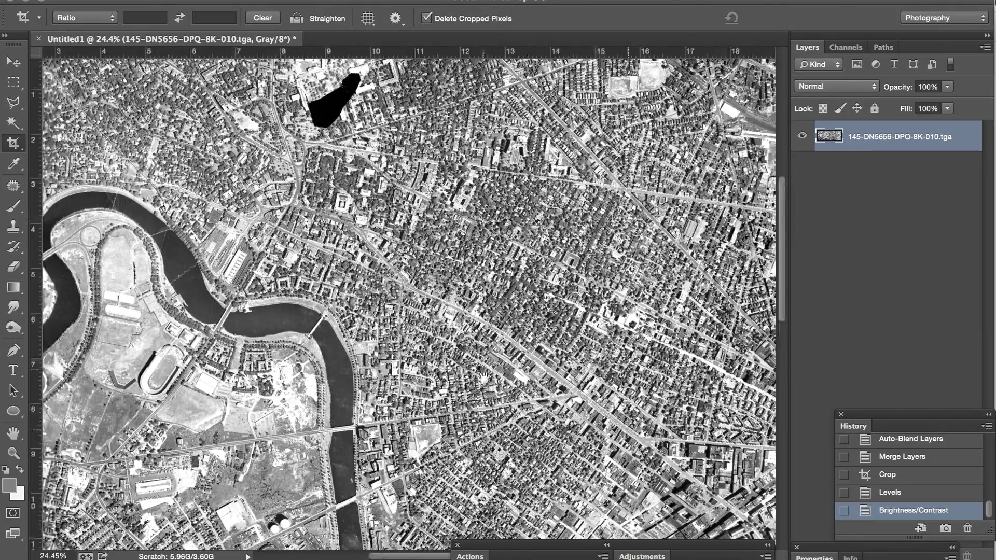
scroll(485, 376, "up", 4)
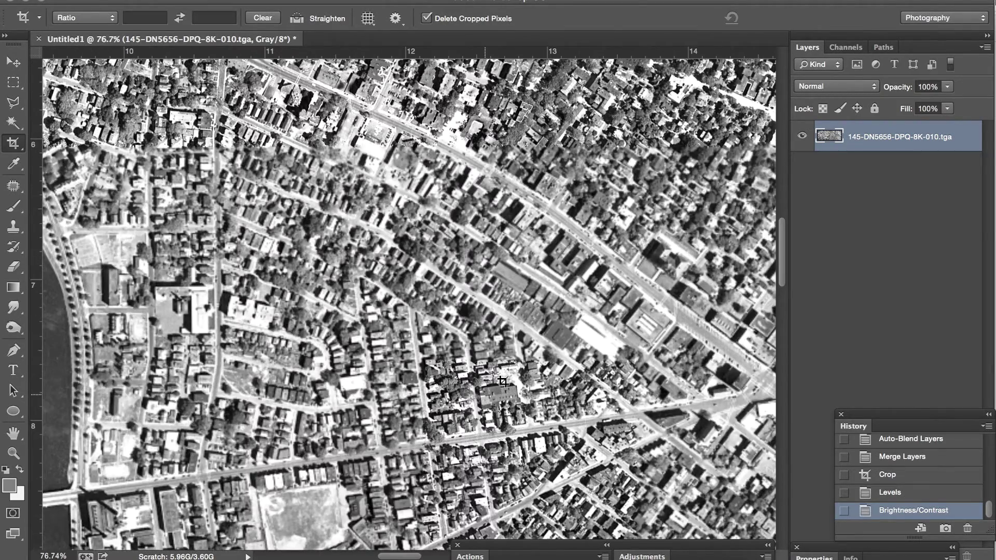
scroll(500, 384, "up", 1)
scroll(502, 376, "down", 1)
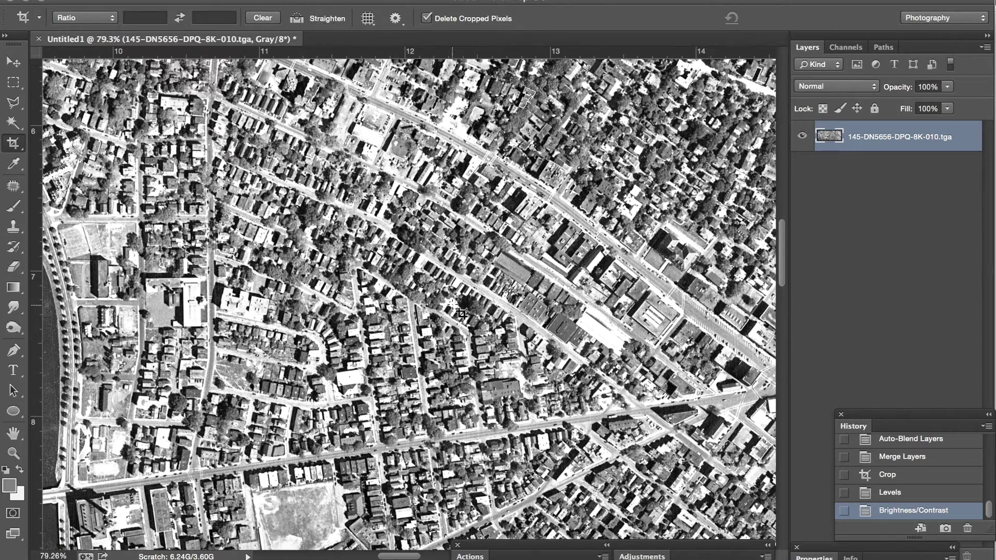
scroll(447, 310, "up", 2)
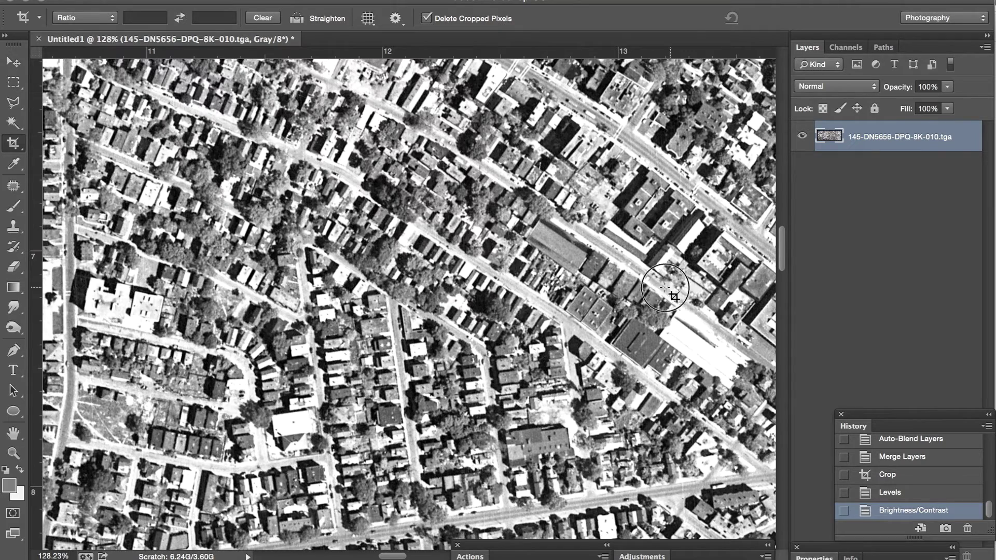
left_click_drag(666, 288, 506, 330)
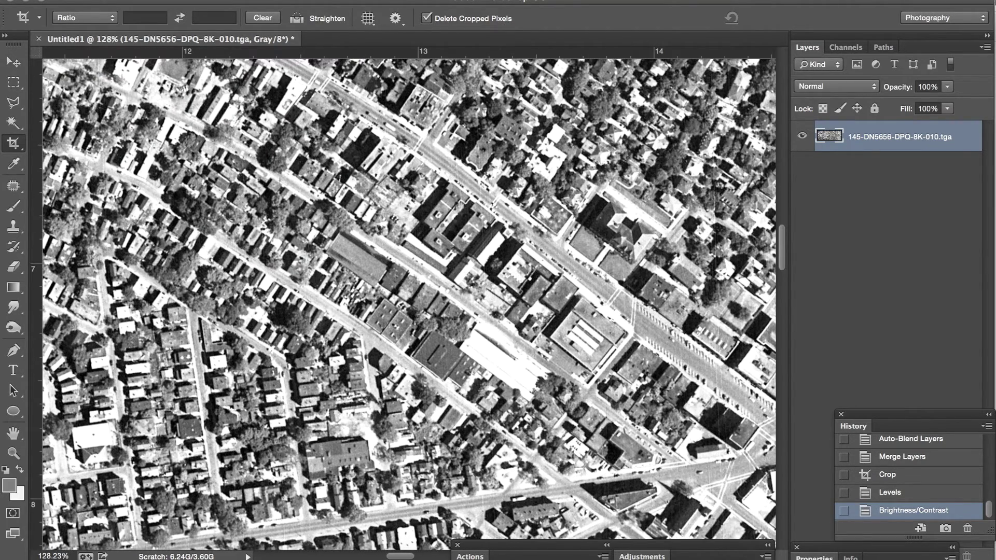
Apply the Sharpen More filter to the mosaic layer.
left_click(360, 4)
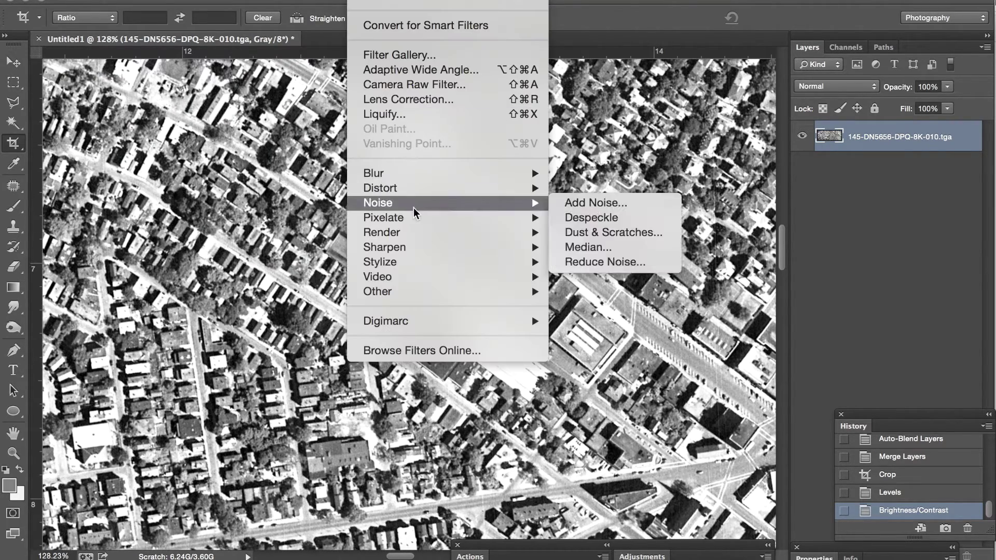
mouse_move(415, 254)
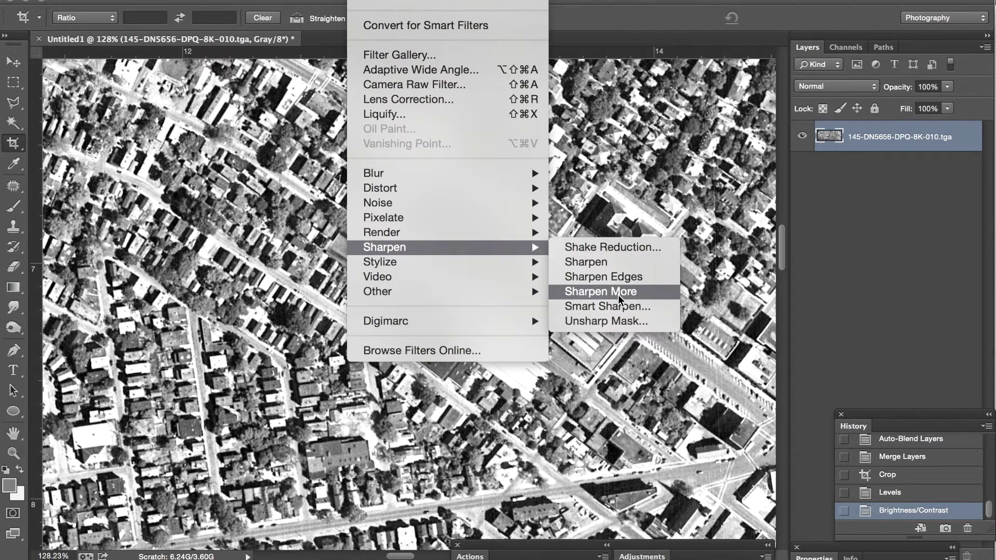
left_click(578, 292)
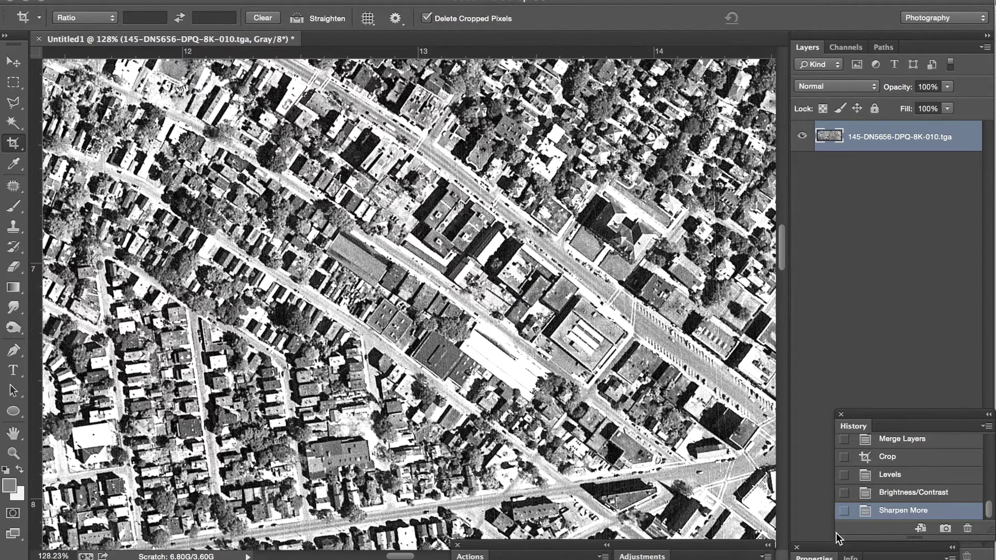
Compare the mosaic before and after Sharpen More by switching between the two history states, ending on the sharpened one.
left_click(900, 499)
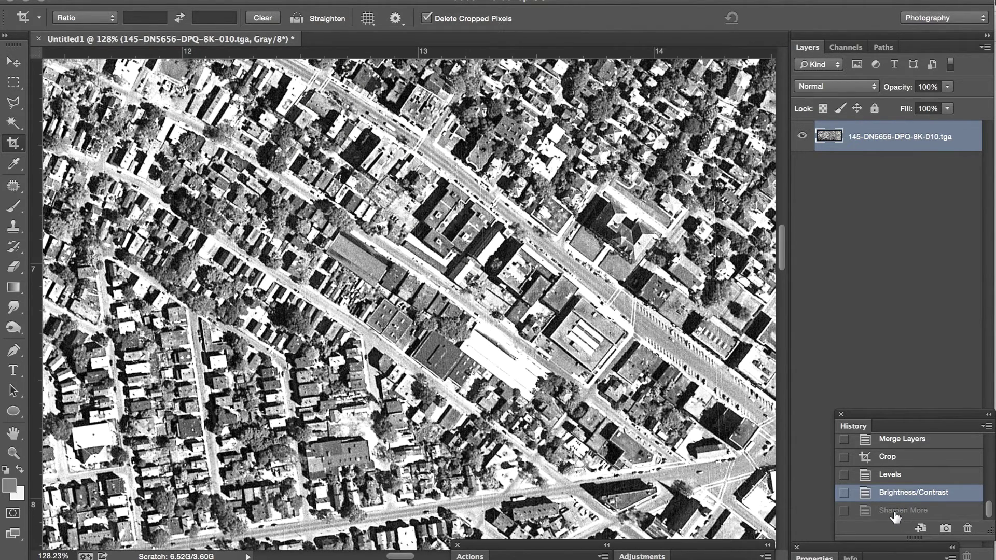
left_click(894, 511)
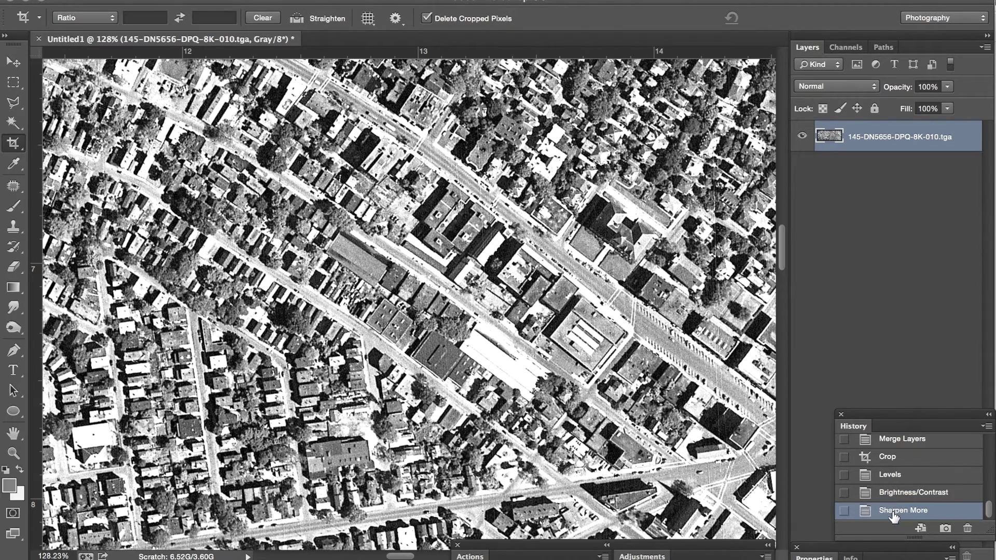
left_click(896, 497)
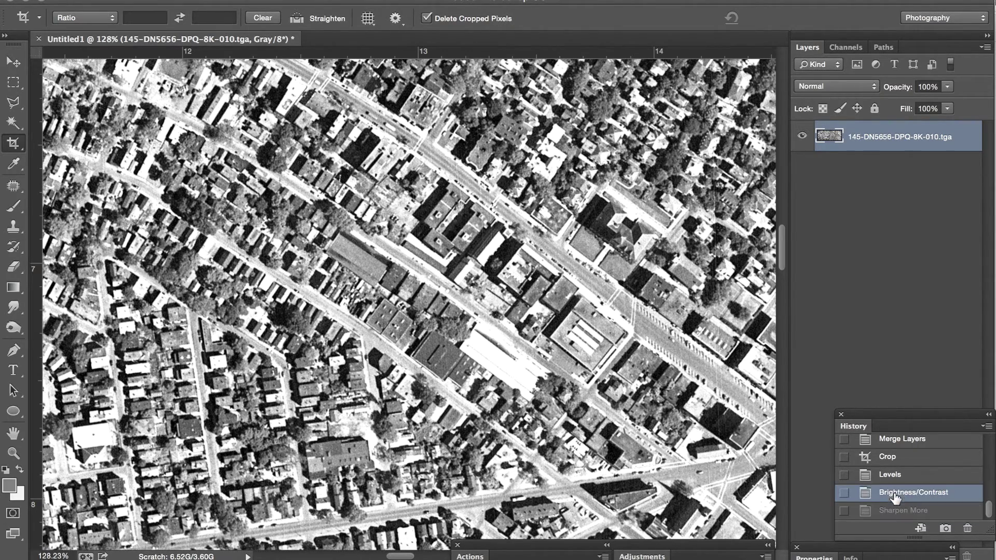
left_click(891, 513)
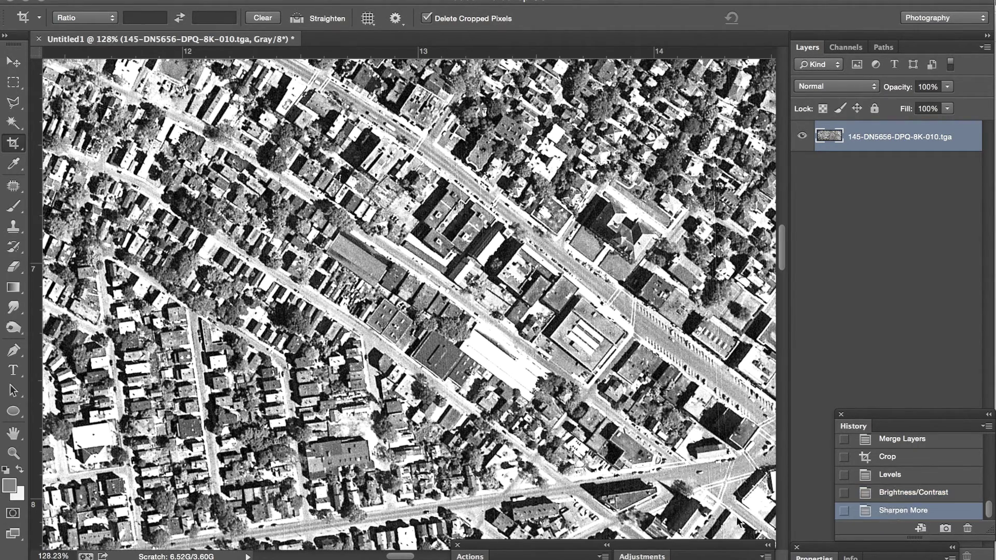
Review the sharpened mosaic from the rail yards and river across downtown to the harbor and eastern waterfront.
scroll(557, 316, "down", 3)
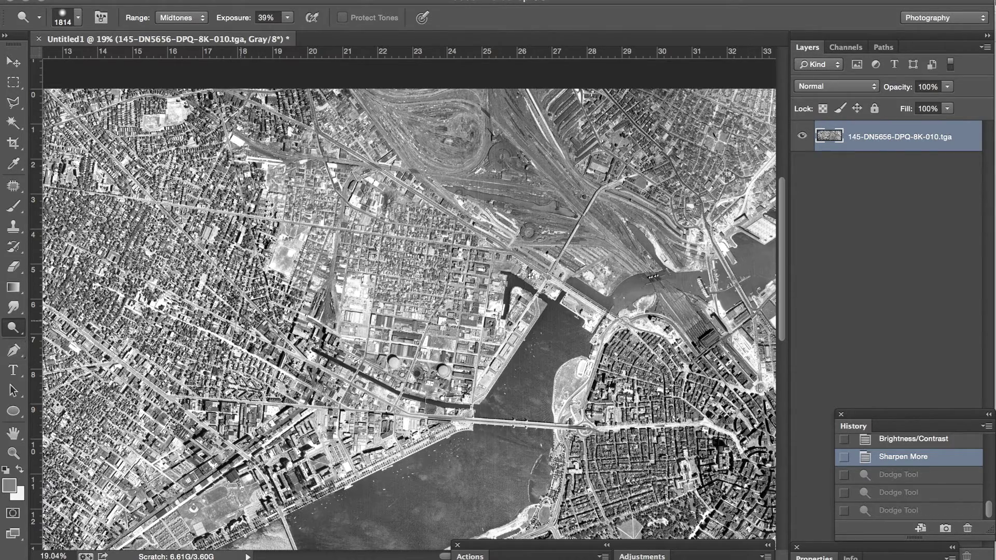
scroll(280, 332, "down", 3)
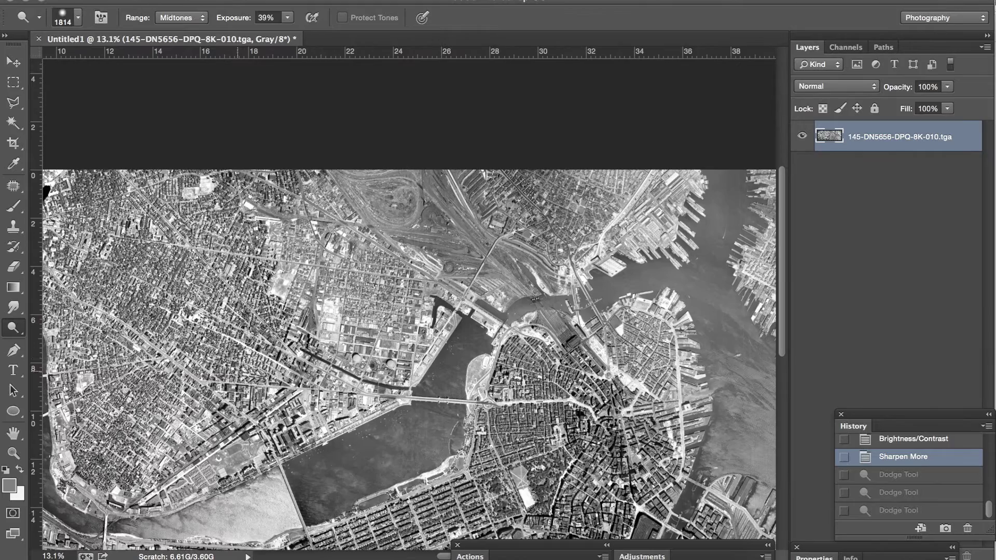
left_click_drag(43, 491, 373, 462)
left_click_drag(550, 507, 395, 363)
mouse_move(471, 435)
left_mouse_down()
mouse_move(395, 373)
mouse_move(307, 417)
left_mouse_up()
mouse_move(467, 364)
left_mouse_down()
mouse_move(311, 394)
mouse_move(322, 410)
left_mouse_up()
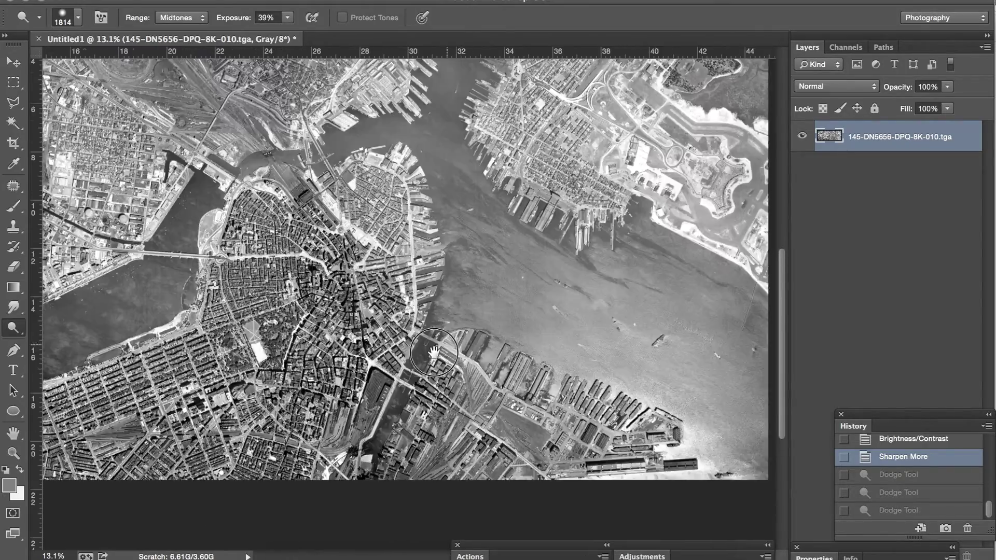
left_click_drag(437, 359, 369, 393)
left_click_drag(505, 366, 459, 366)
left_click_drag(410, 337, 345, 405)
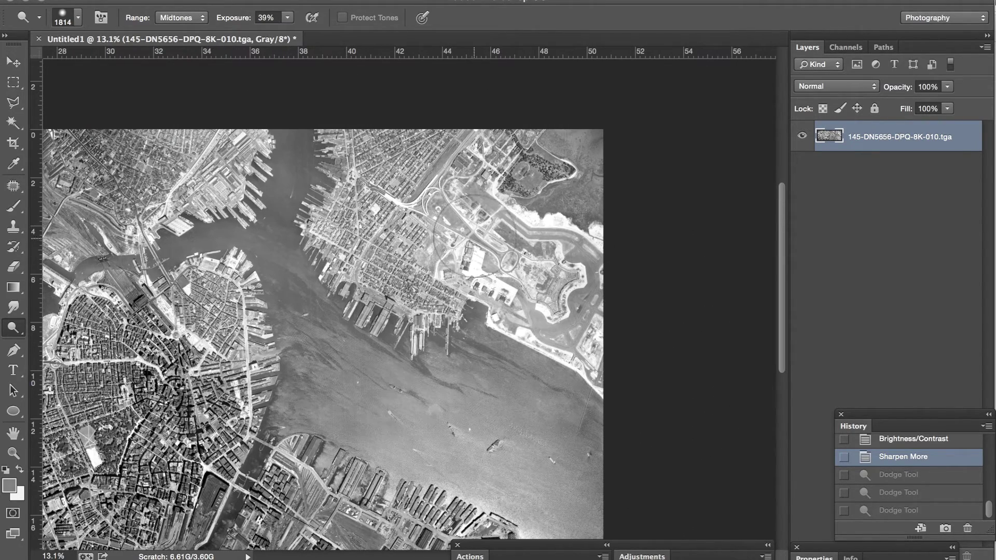
Set up the Burn tool with a hard round brush at 100% hardness and a size of 2212 px for the eastern waterfront.
scroll(511, 228, "up", 1)
scroll(519, 231, "up", 1)
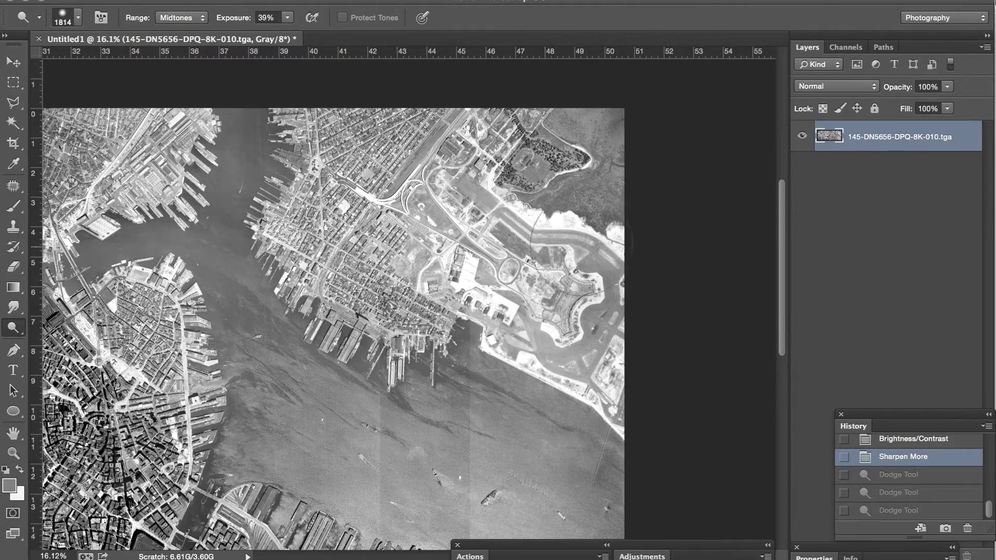
scroll(571, 234, "up", 1)
scroll(557, 305, "up", 3)
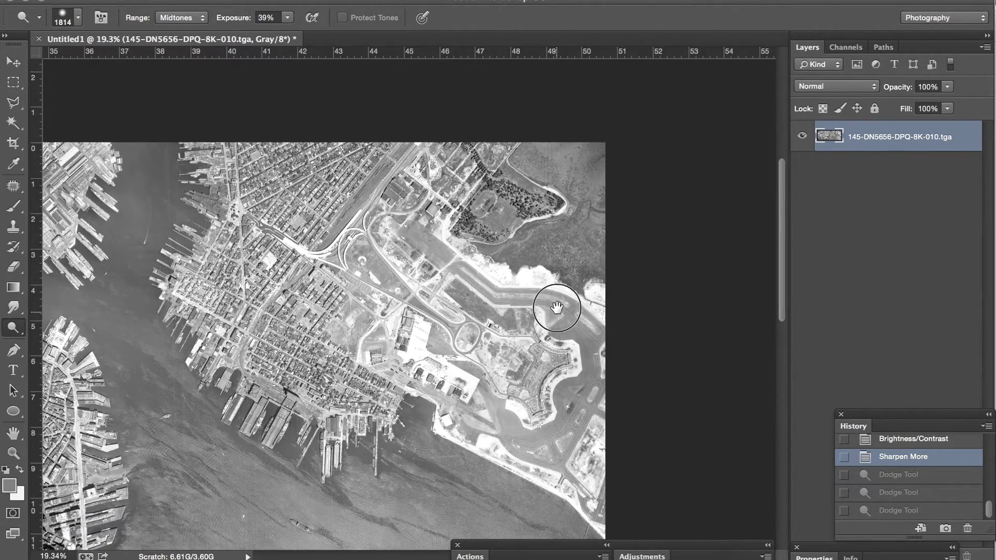
left_click(19, 334)
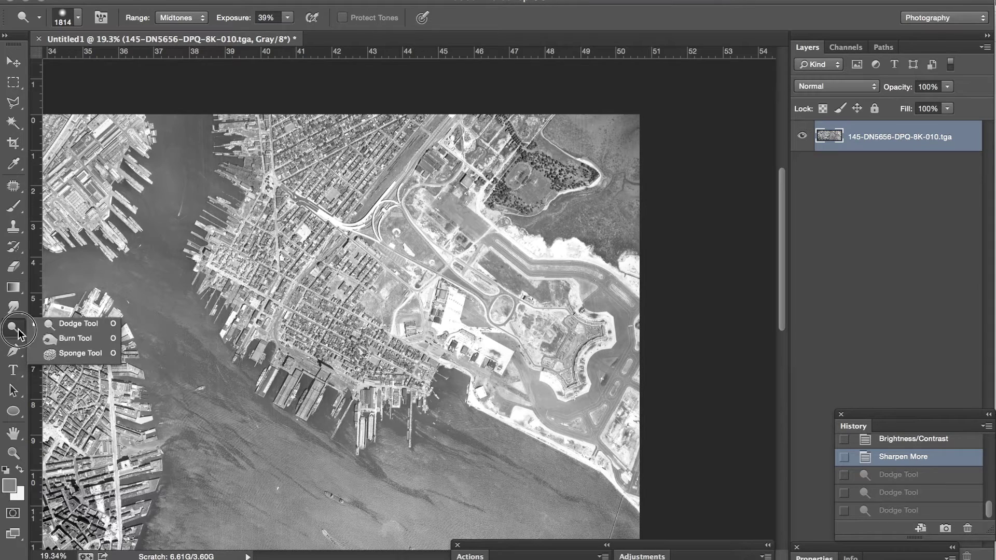
left_click(67, 340)
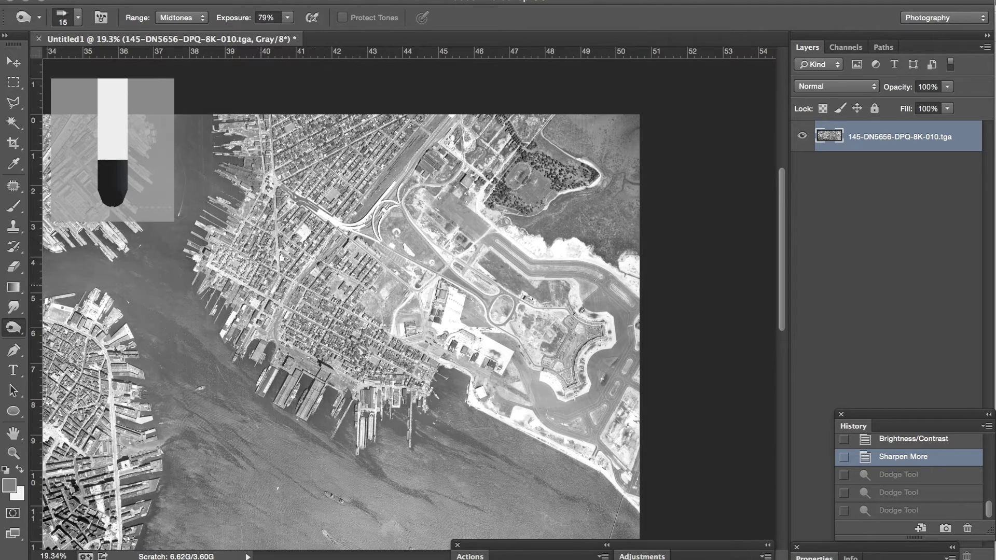
left_click(77, 17)
left_click(58, 137)
left_click(108, 137)
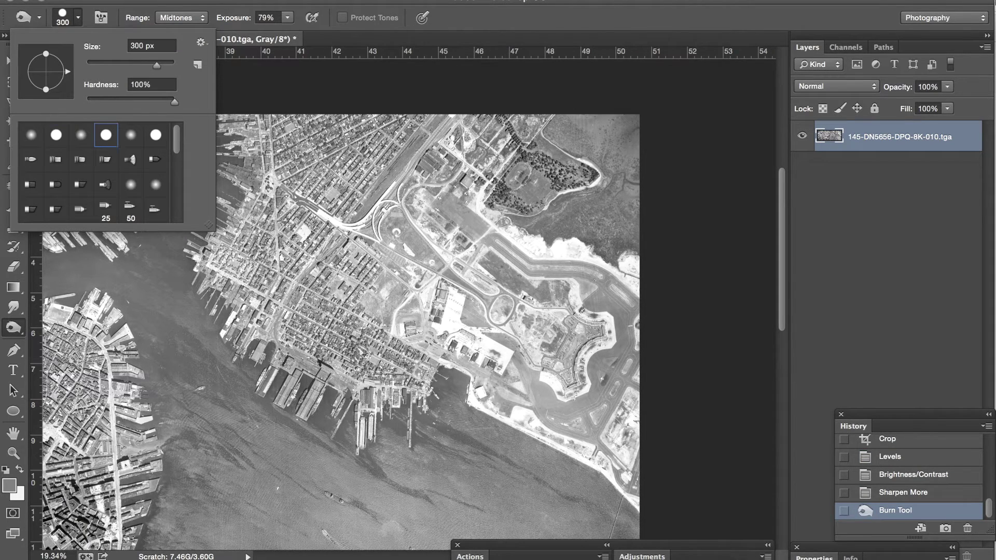
left_click_drag(157, 66, 177, 66)
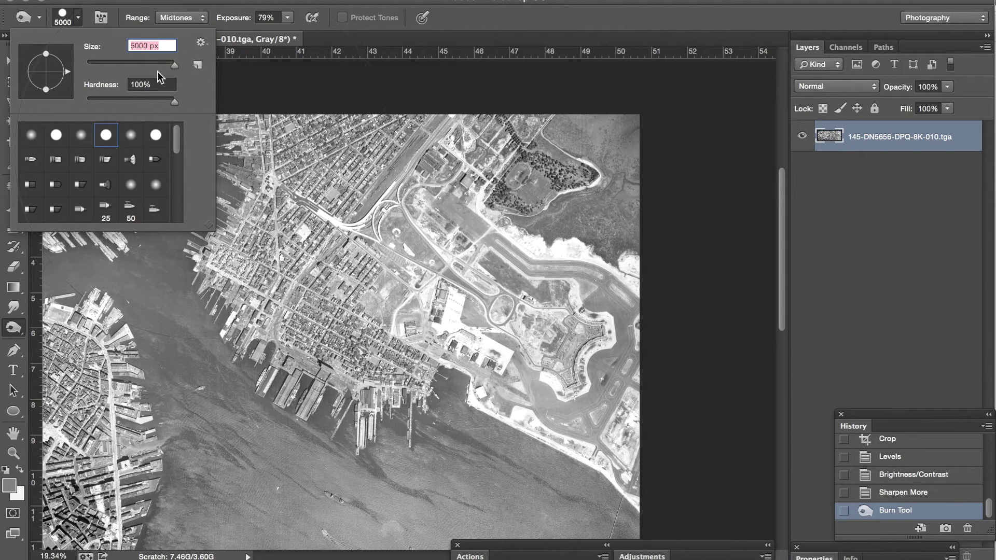
left_click_drag(165, 66, 169, 66)
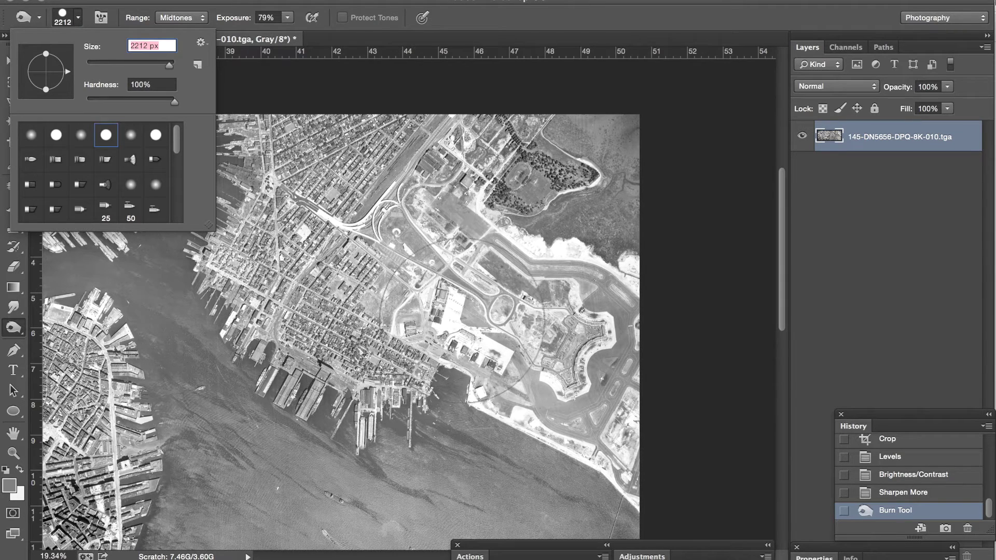
Burn the midtones across the eastern waterfront neighborhood and airfield, undoing the last stroke over its northwestern piers.
left_click(451, 190)
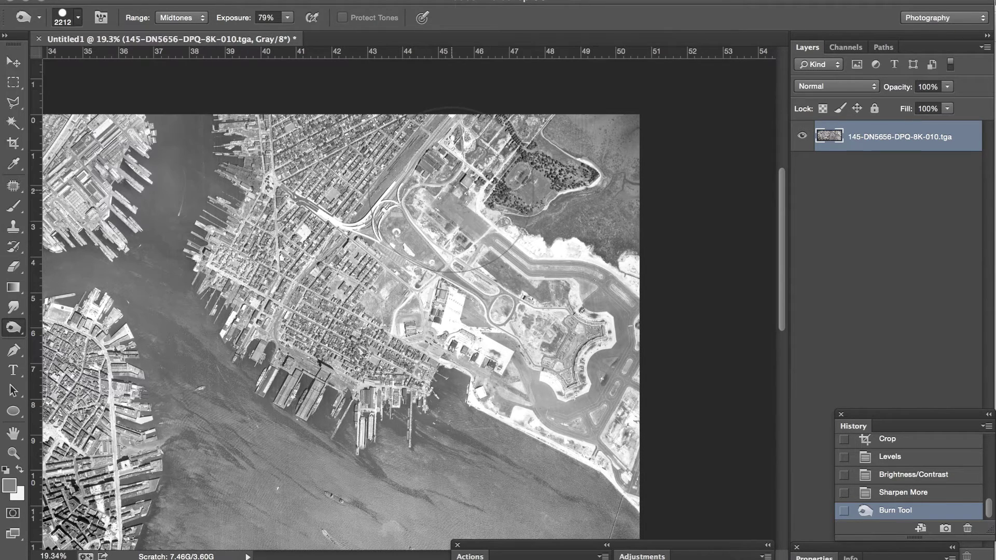
mouse_move(348, 179)
left_mouse_down()
mouse_move(435, 223)
mouse_move(374, 254)
mouse_move(405, 332)
mouse_move(598, 405)
mouse_move(581, 457)
left_mouse_up()
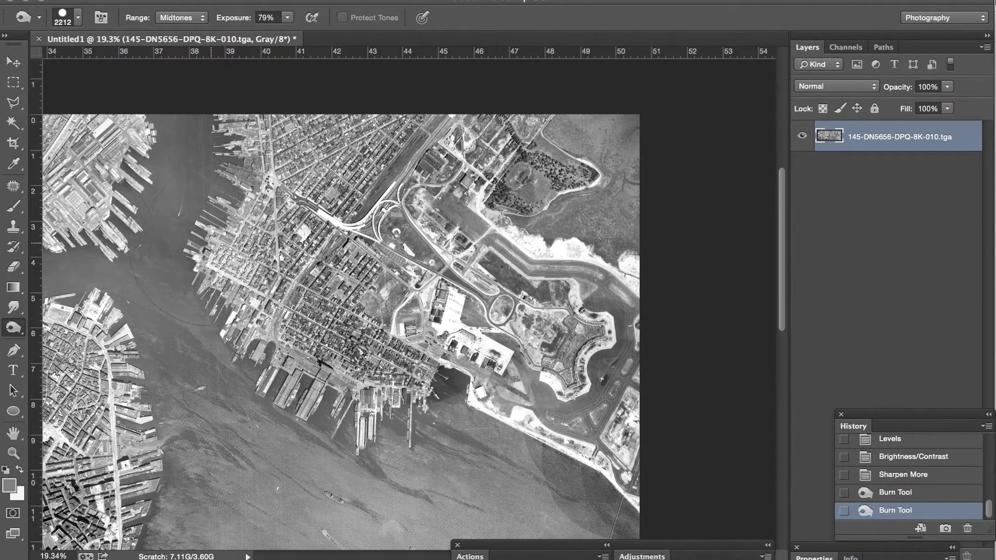
mouse_move(283, 104)
left_mouse_down()
mouse_move(286, 156)
mouse_move(262, 244)
left_mouse_up()
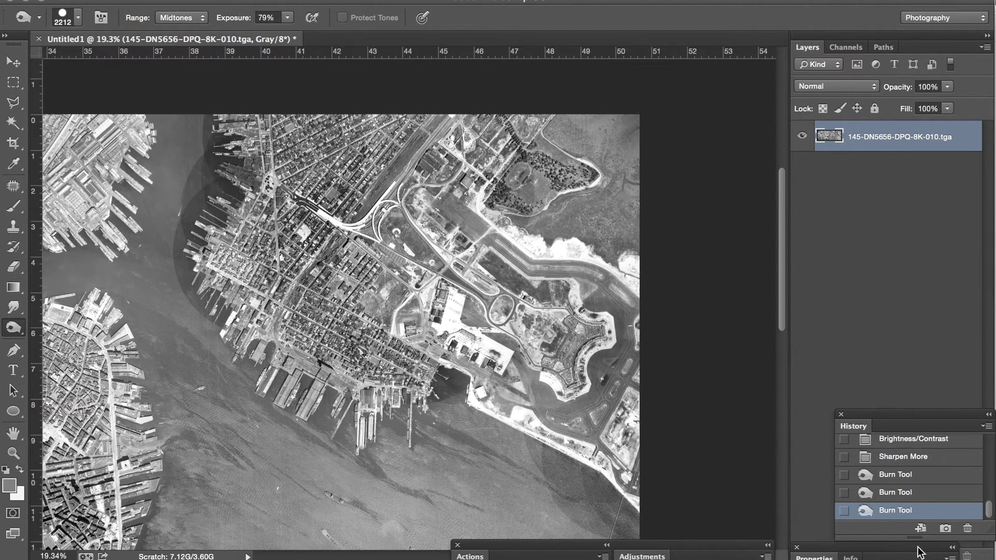
left_click(895, 493)
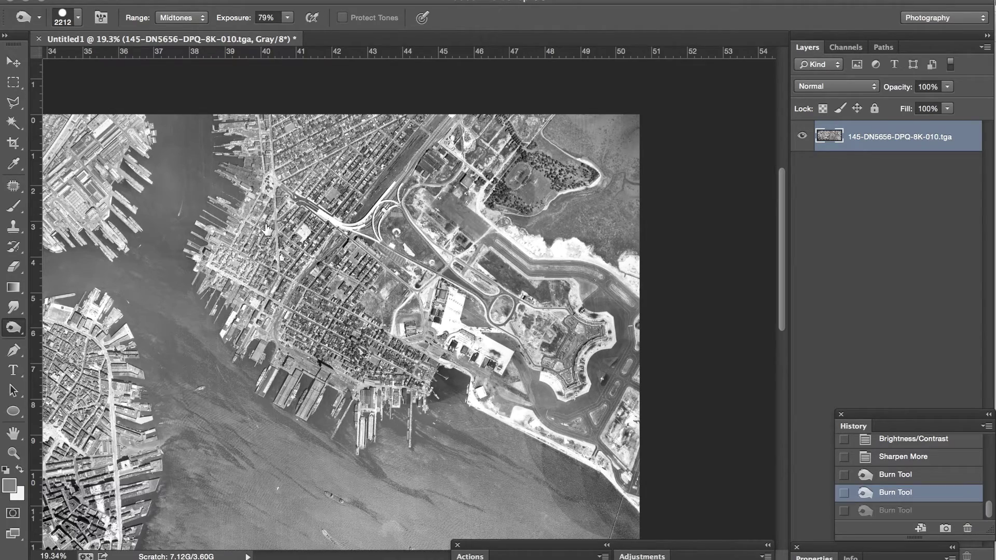
Examine the burned neighborhood in close-up, switch to the Move tool, and review the tonal result across the whole mosaic.
scroll(328, 281, "up", 3)
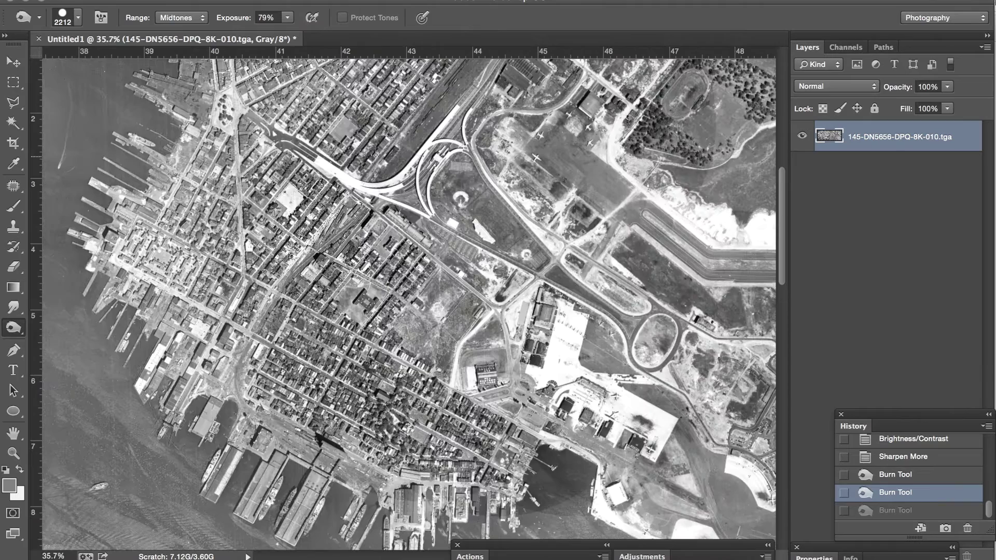
scroll(328, 284, "up", 3)
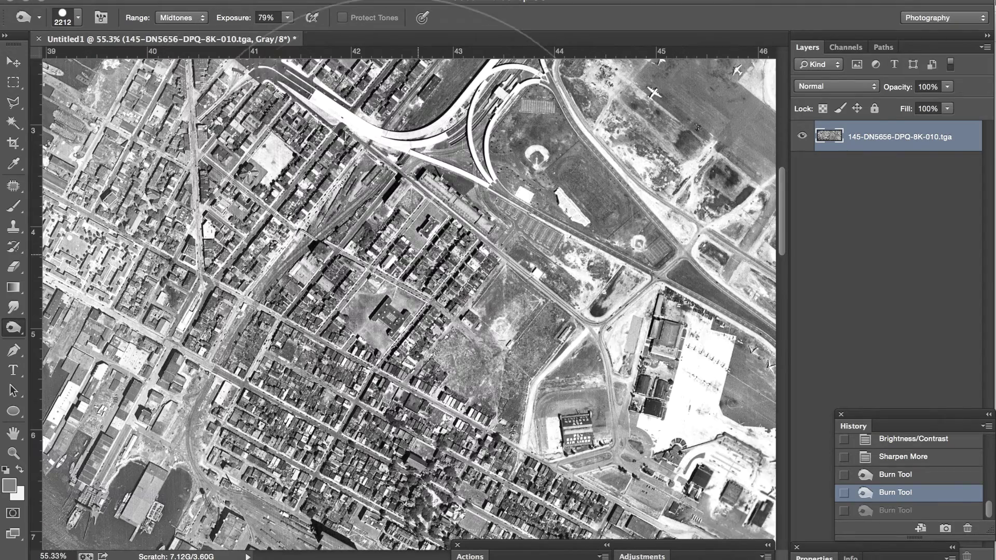
left_click_drag(556, 278, 633, 293)
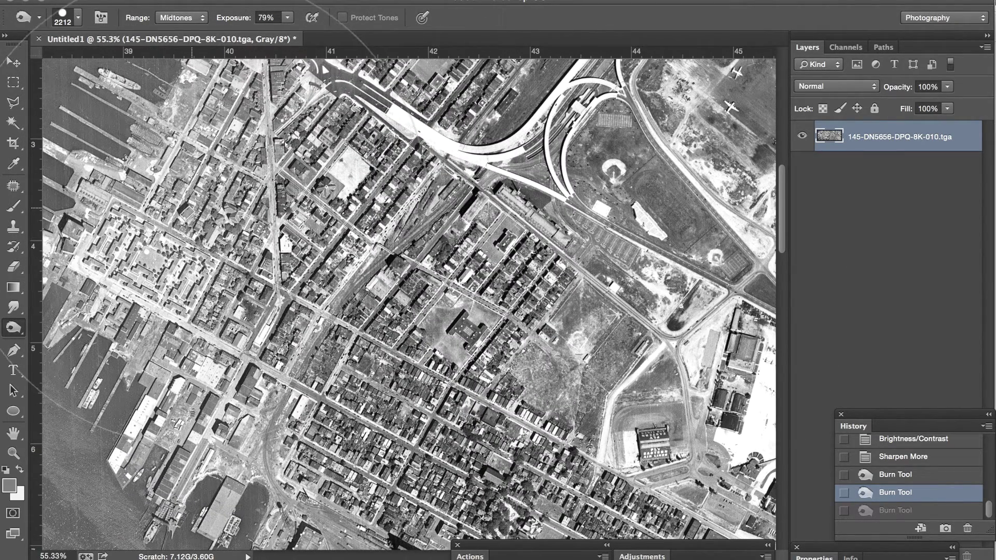
key("v")
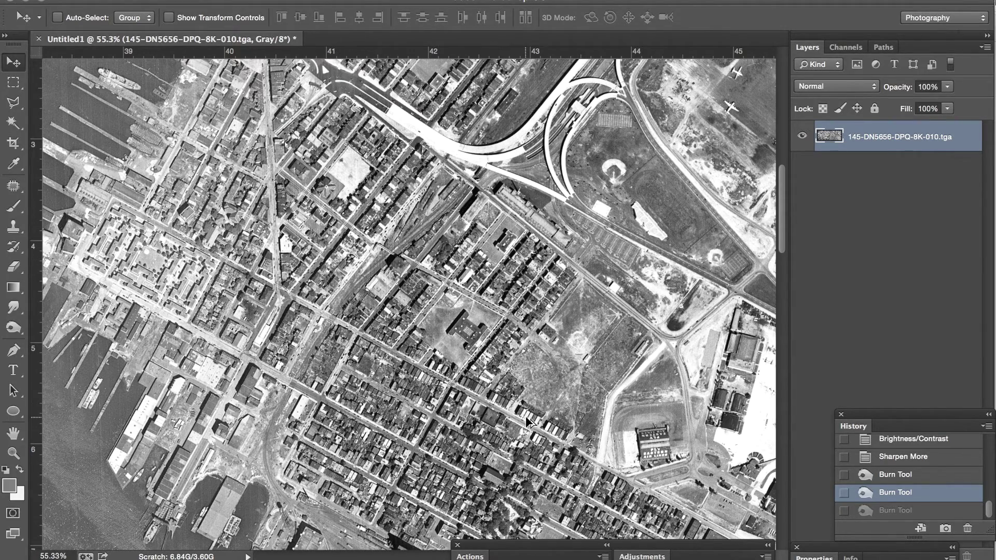
scroll(526, 420, "down", 6)
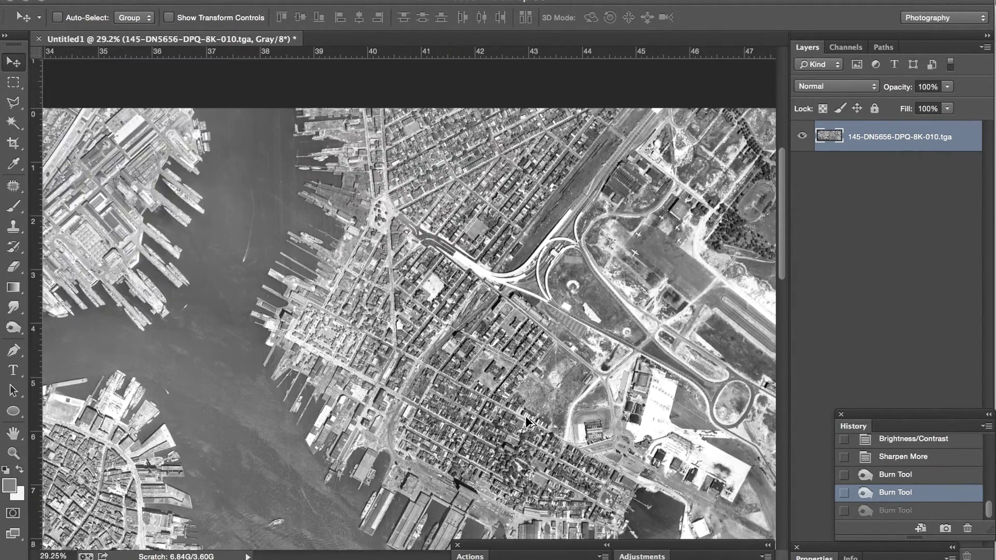
scroll(525, 416, "down", 3)
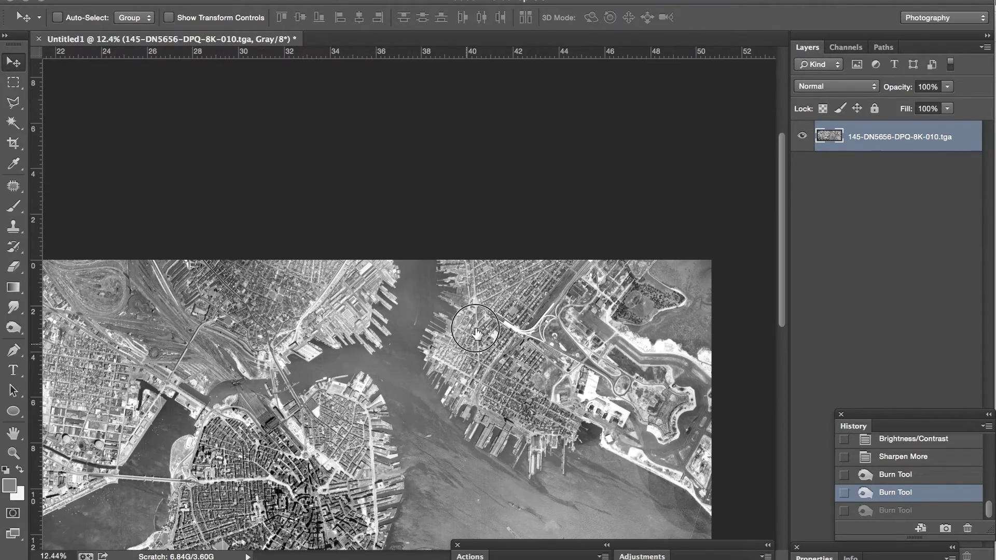
left_click_drag(477, 384, 497, 288)
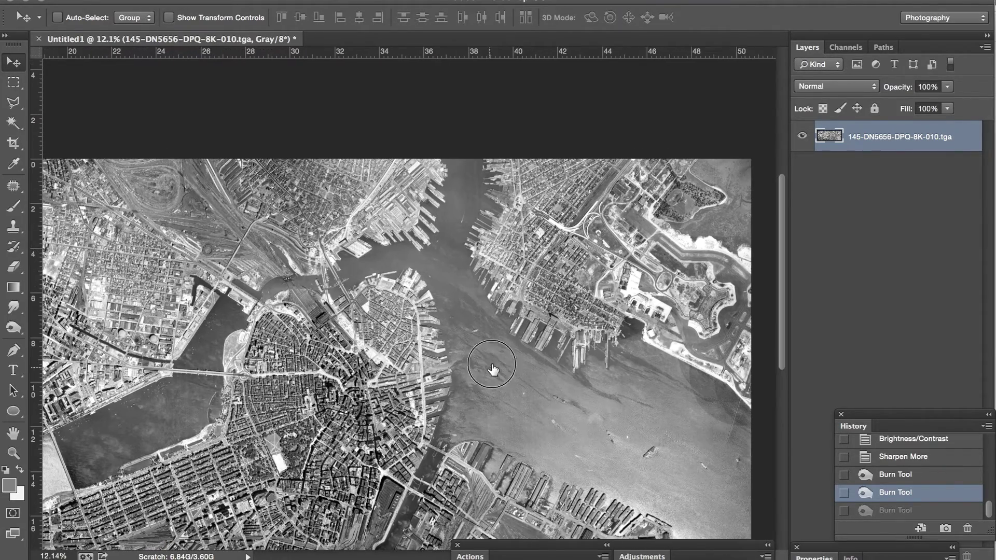
scroll(500, 322, "down", 1)
scroll(511, 334, "down", 2)
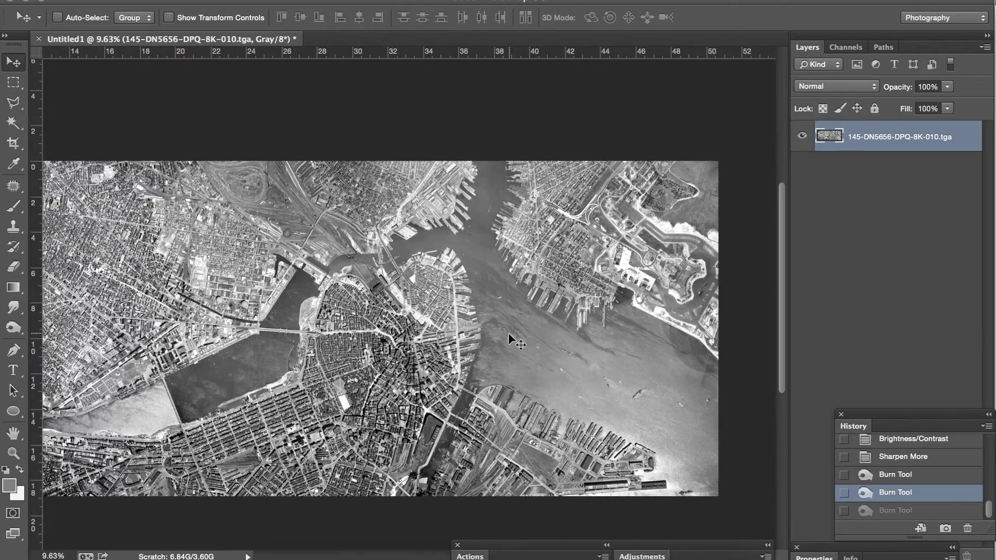
left_click_drag(458, 355, 507, 354)
scroll(486, 354, "down", 1)
scroll(509, 360, "down", 2)
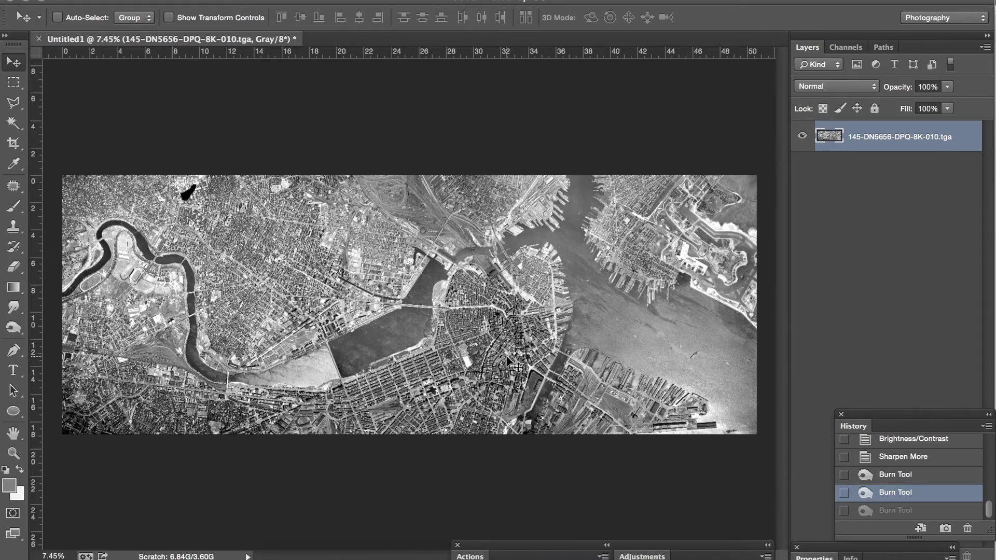